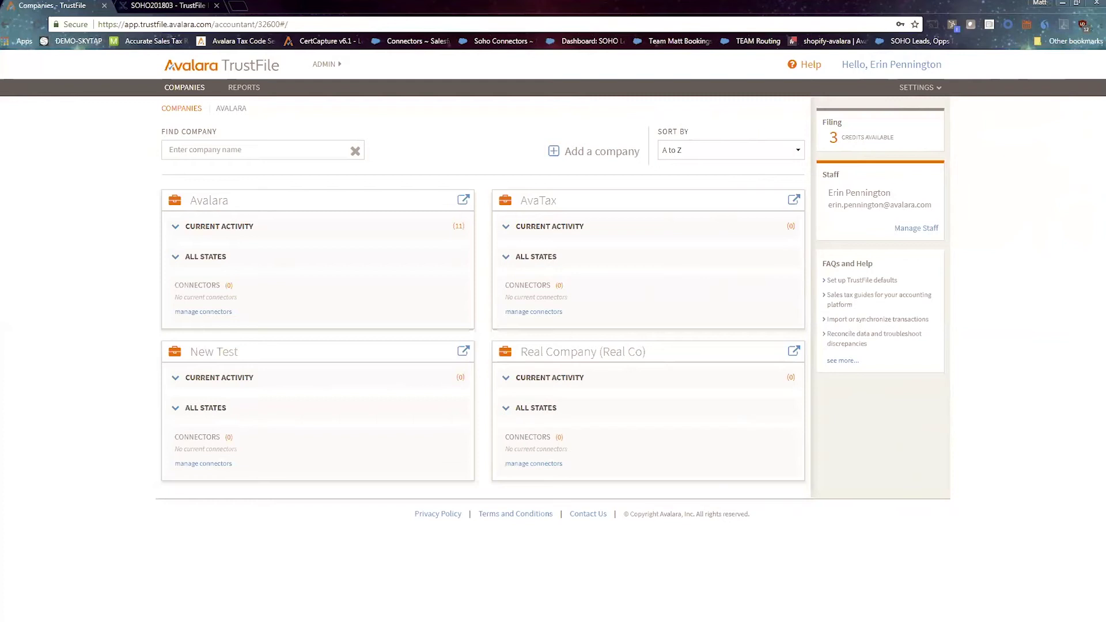
- Open the user settings and review the account details, password fields and staff list
left_click(939, 90)
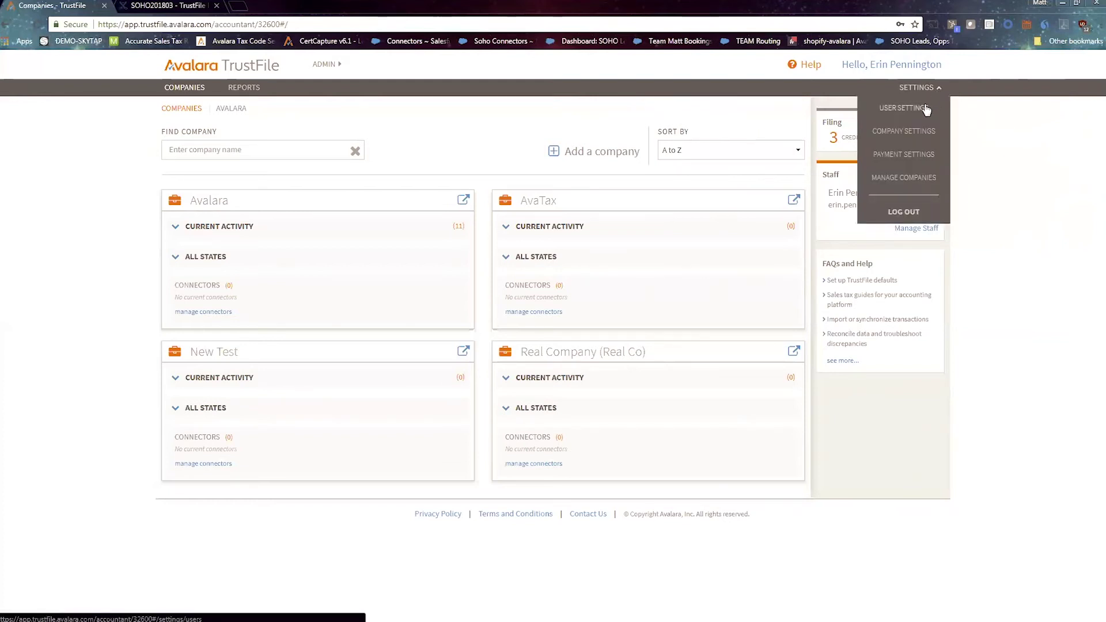
left_click(925, 109)
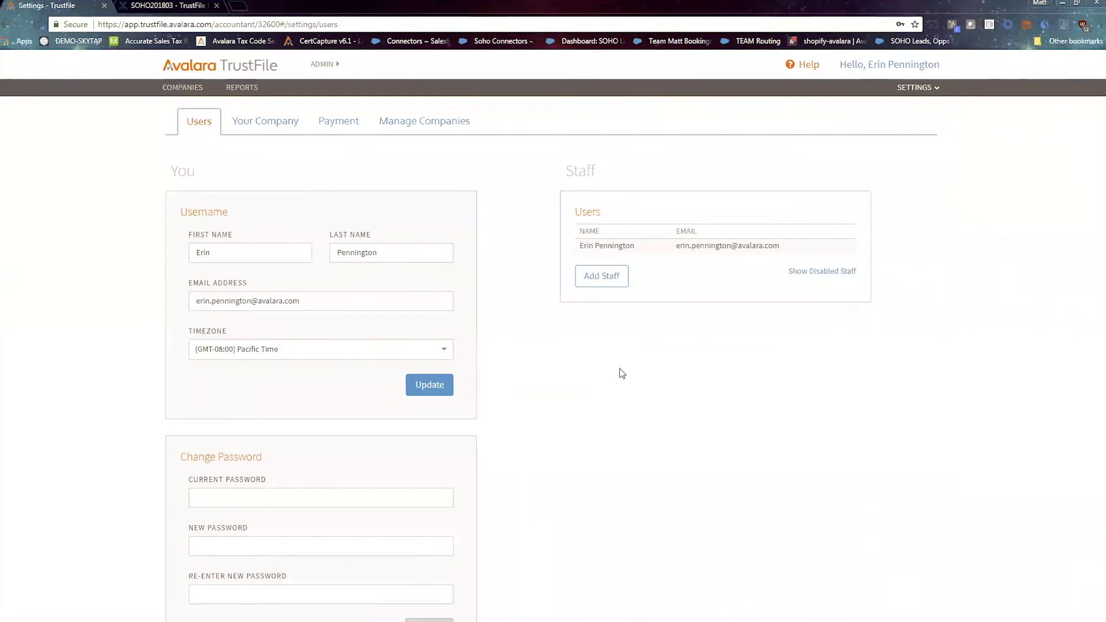
scroll(622, 373, "down", 2)
scroll(623, 373, "up", 2)
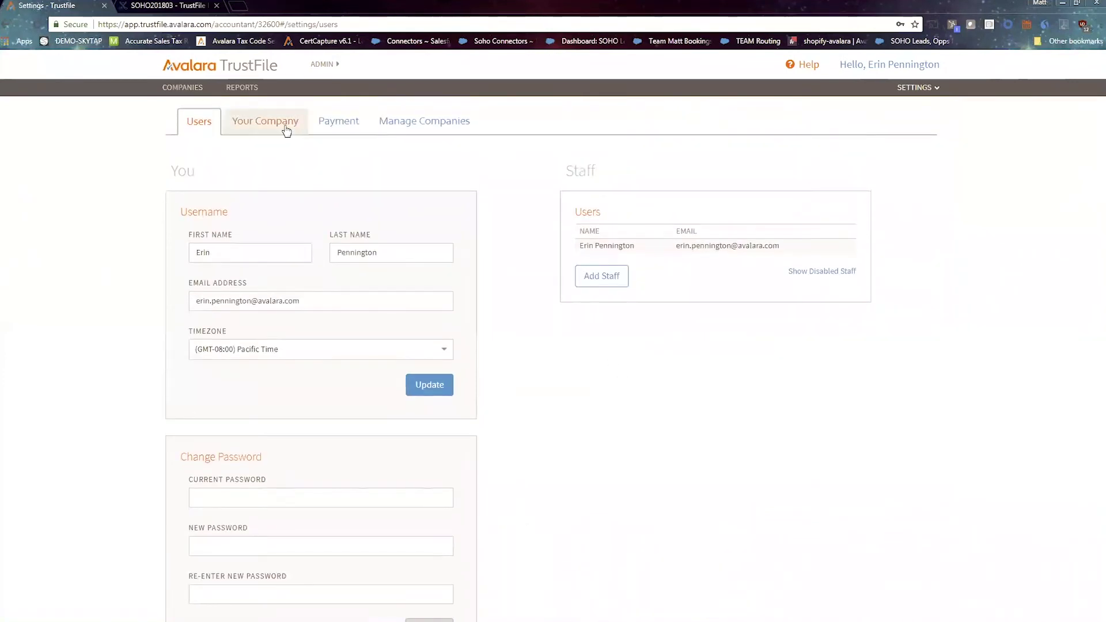
- Review the company details, payment credits and managed client companies in the account settings
left_click(286, 131)
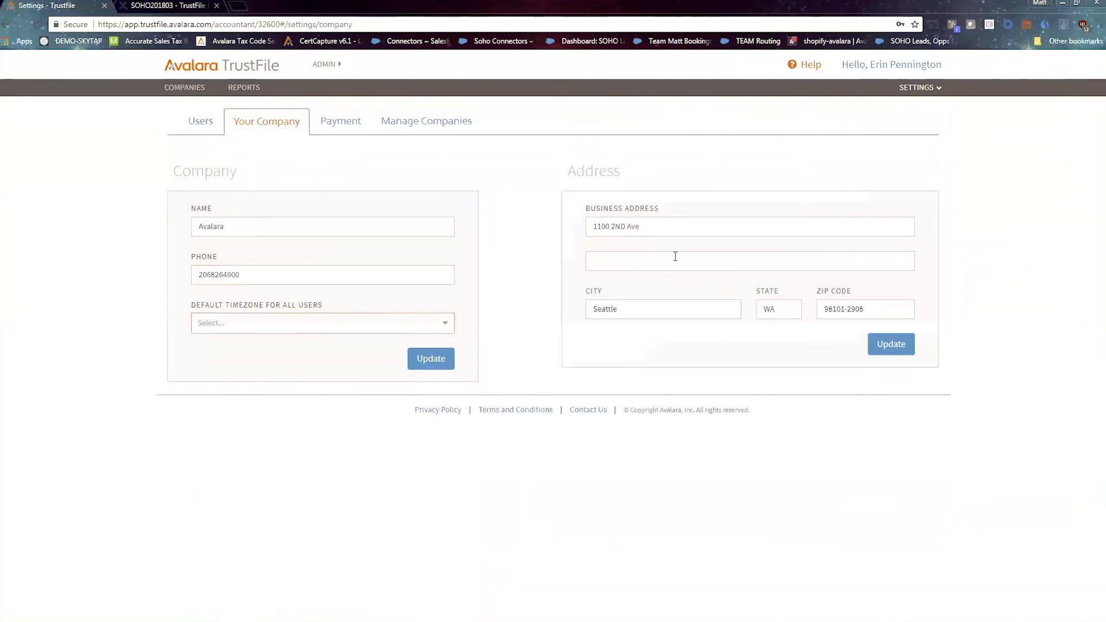
left_click(358, 131)
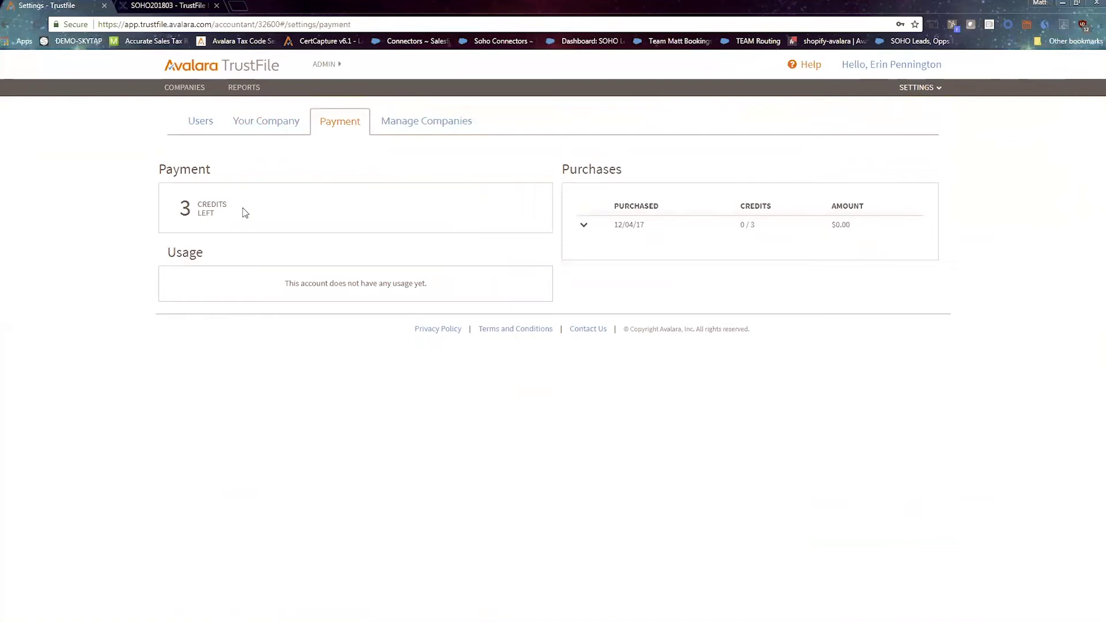
key("Tab")
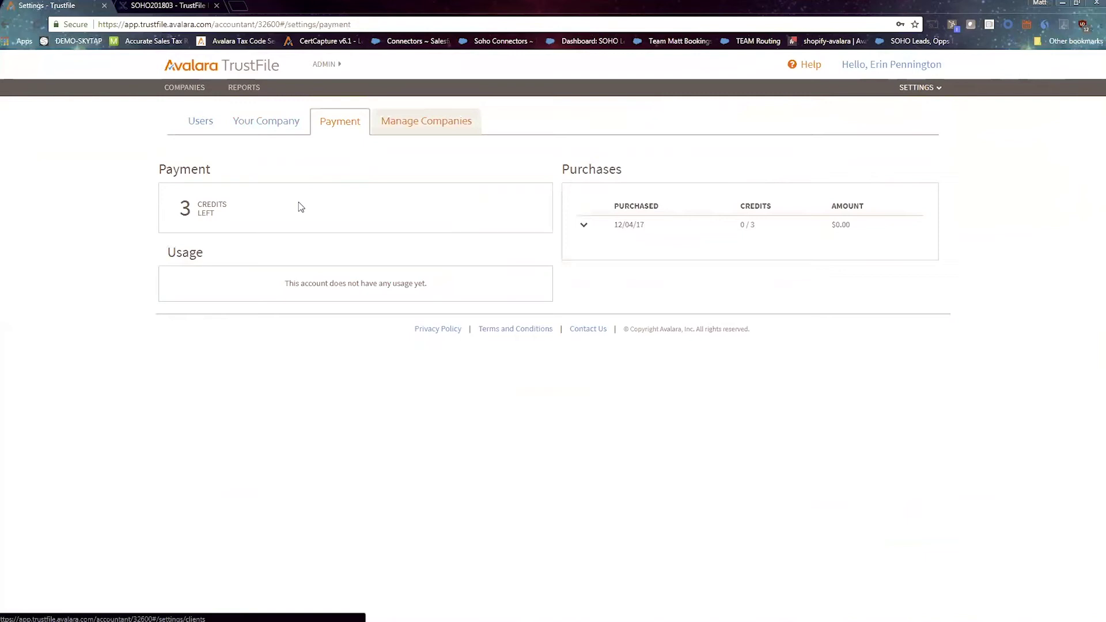
key("Return")
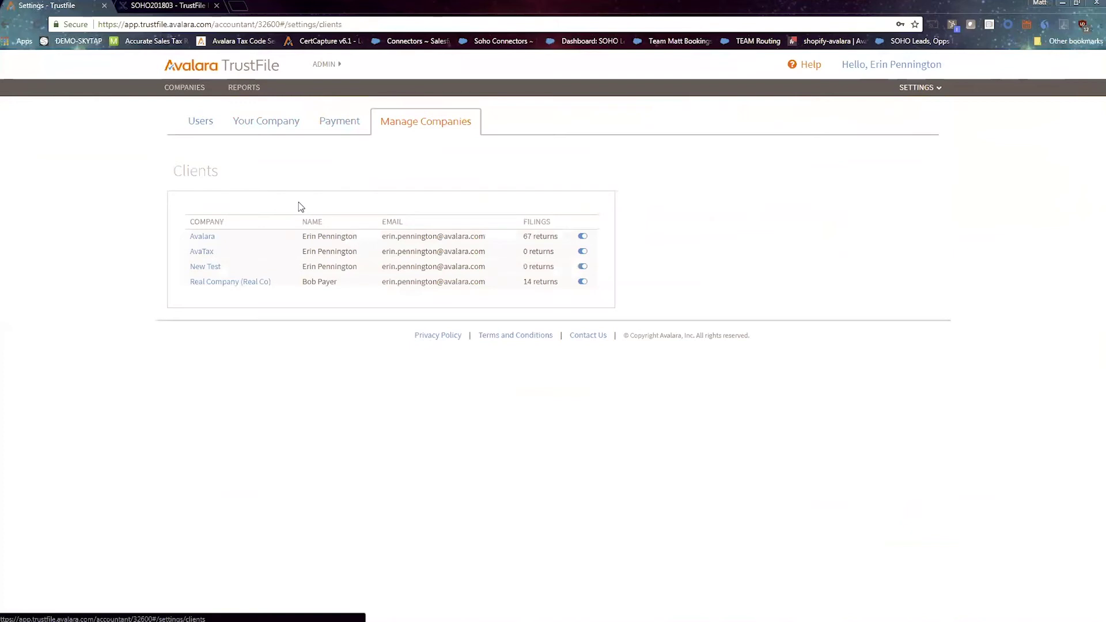
- Return to the companies list and open the Avalara company's current returns
left_click(198, 91)
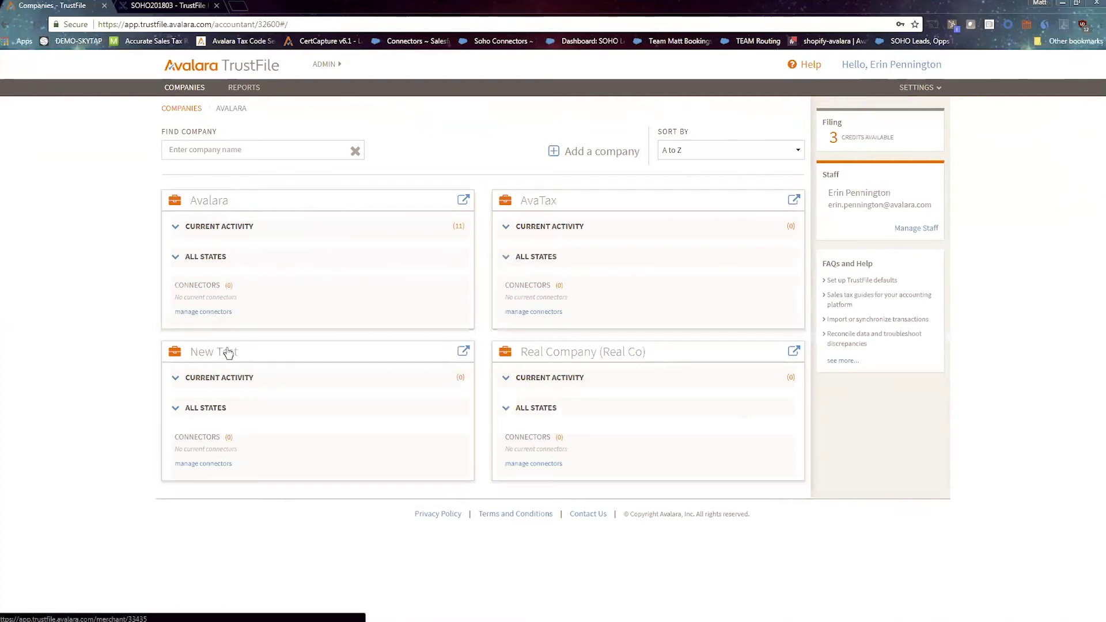
left_click(222, 203)
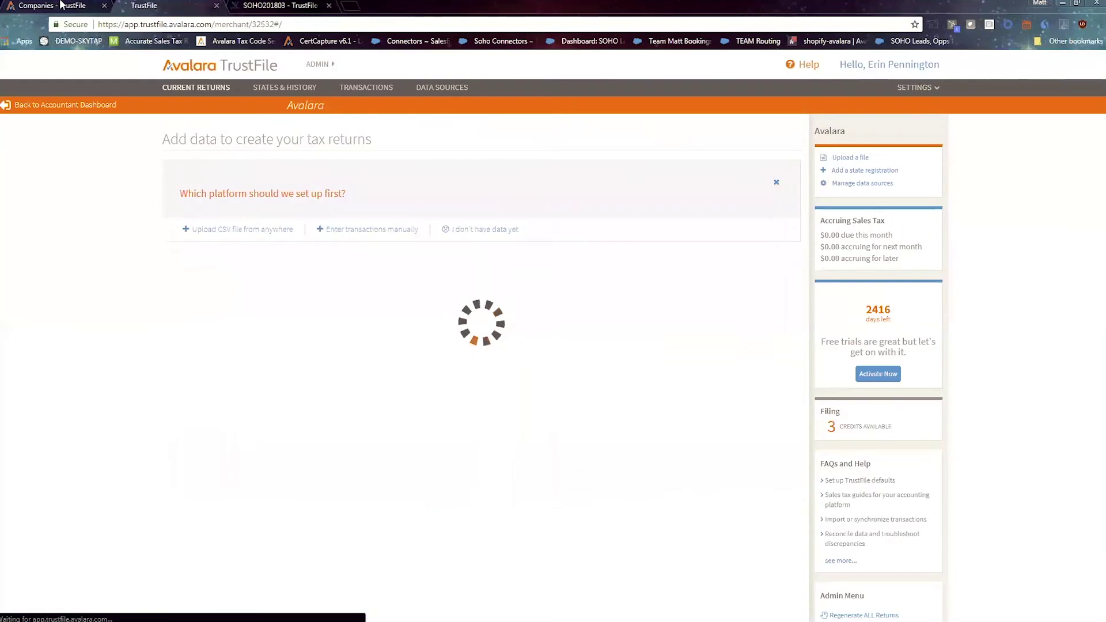
left_click(60, 6)
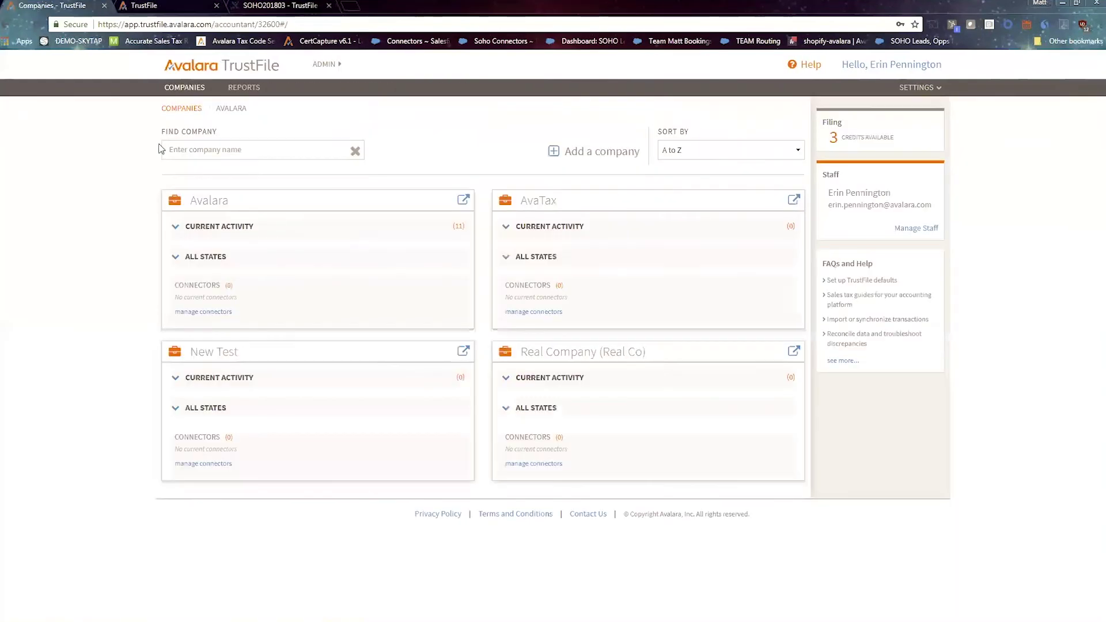
left_click(161, 6)
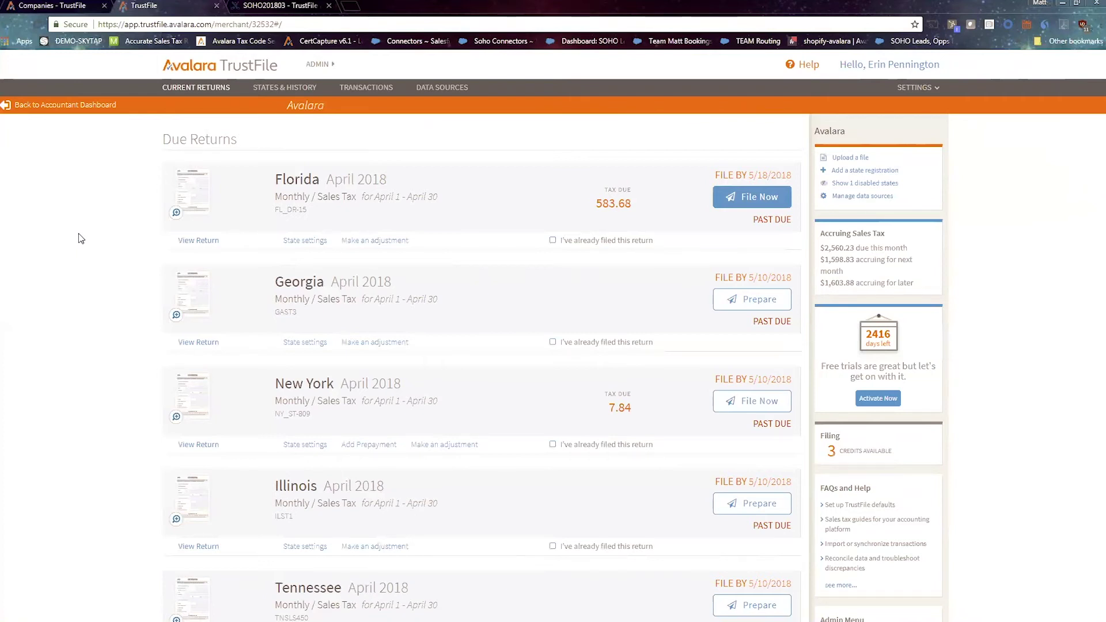
- Open Florida's April 2018 sales tax return and examine both pages of the FL_DR-15 form
left_click(291, 186)
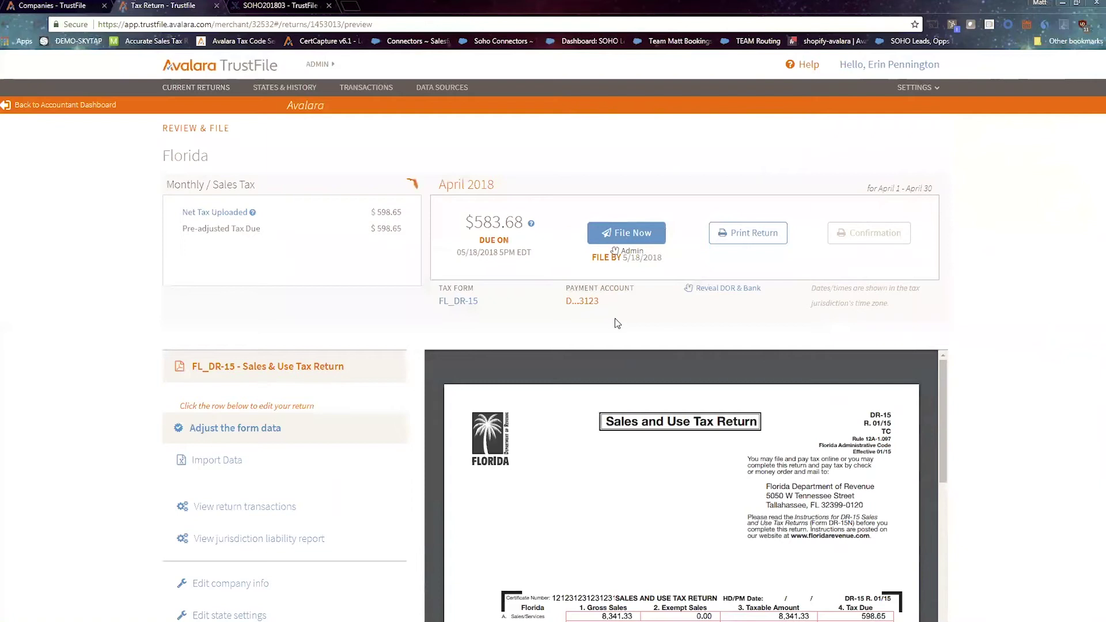
key("Tab")
left_click_drag(948, 378, 944, 421)
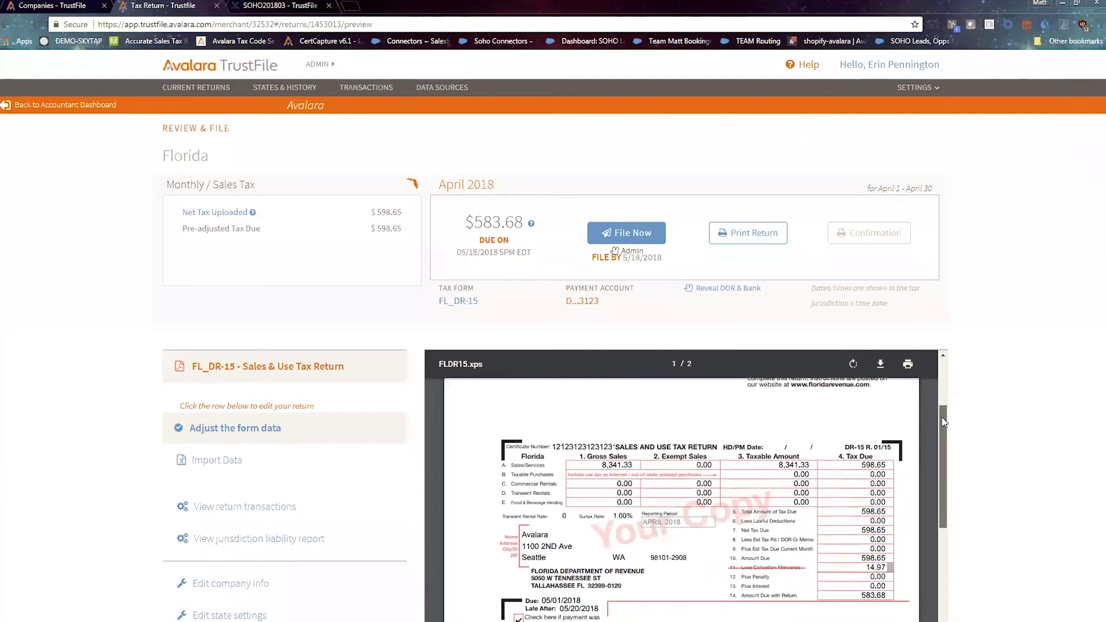
left_click_drag(944, 422, 957, 581)
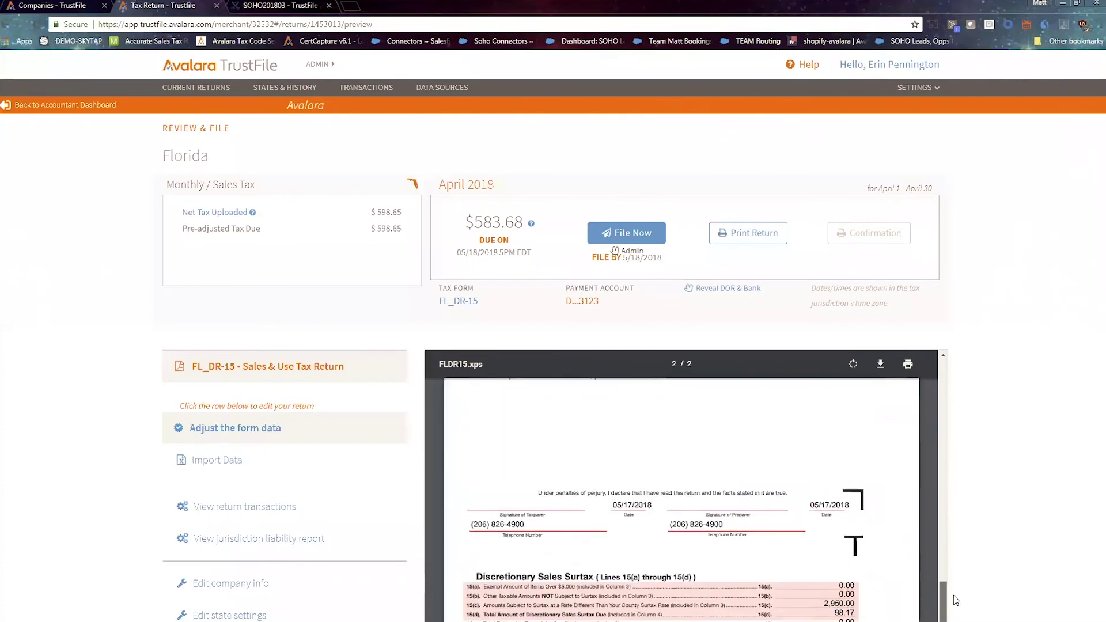
scroll(1053, 423, "down", 1)
scroll(1004, 459, "down", 2)
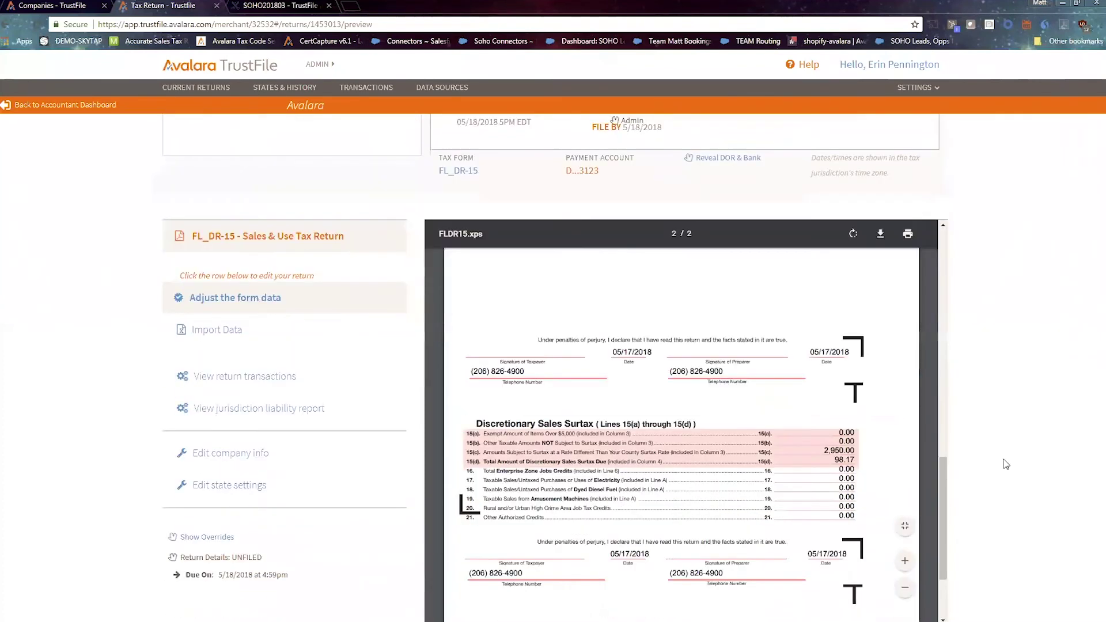
left_click_drag(945, 443, 961, 522)
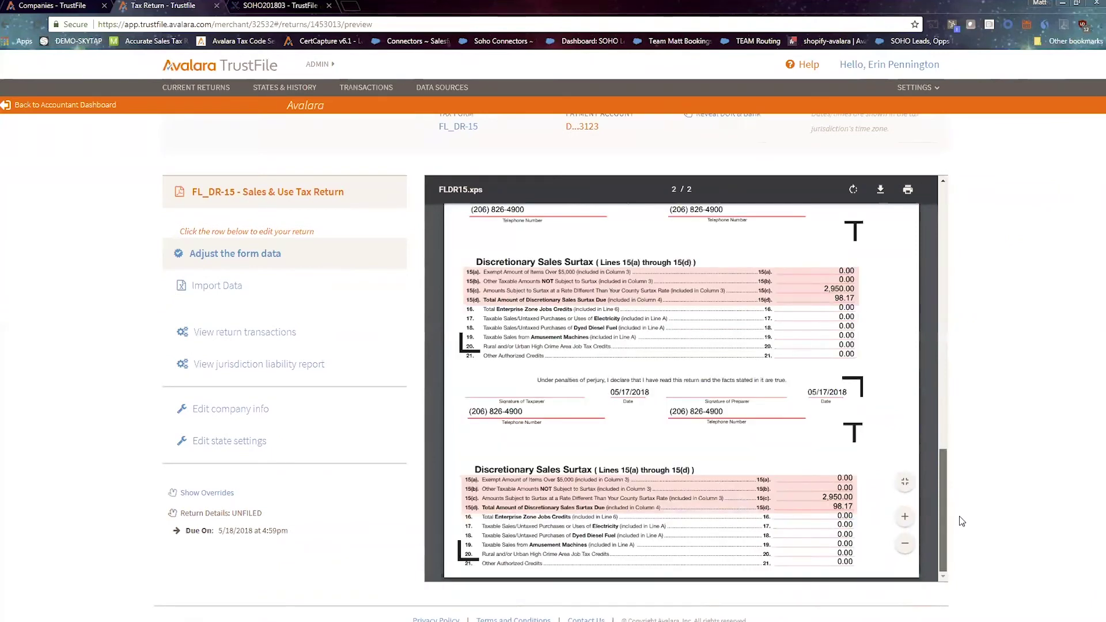
left_click_drag(962, 521, 974, 257)
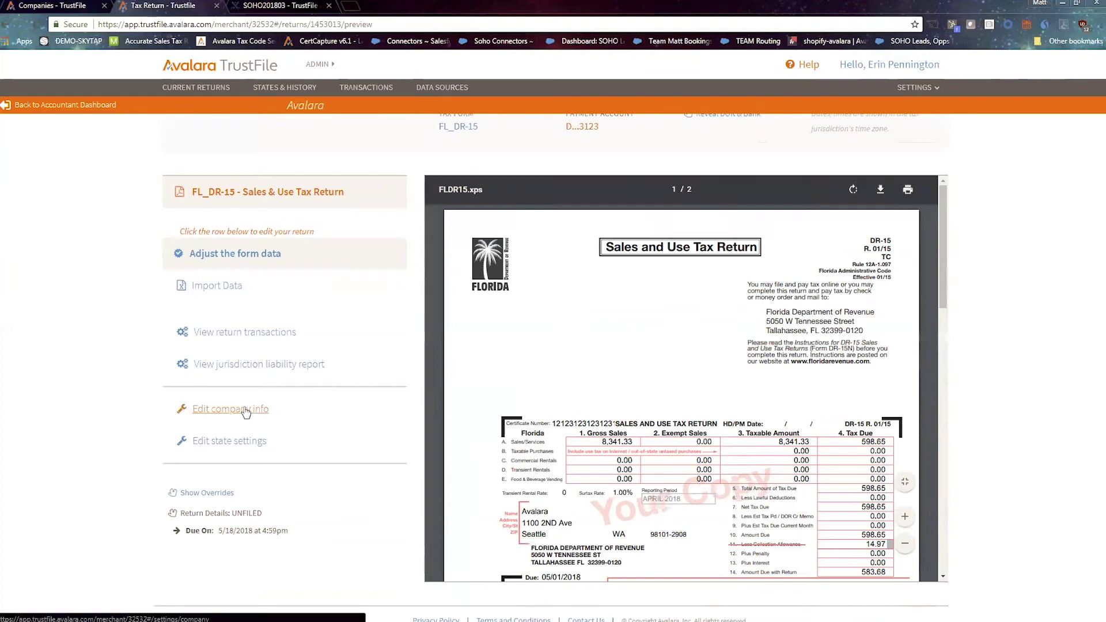
- Check the available tax forms in Florida's state settings and close the settings without saving
left_click(229, 441)
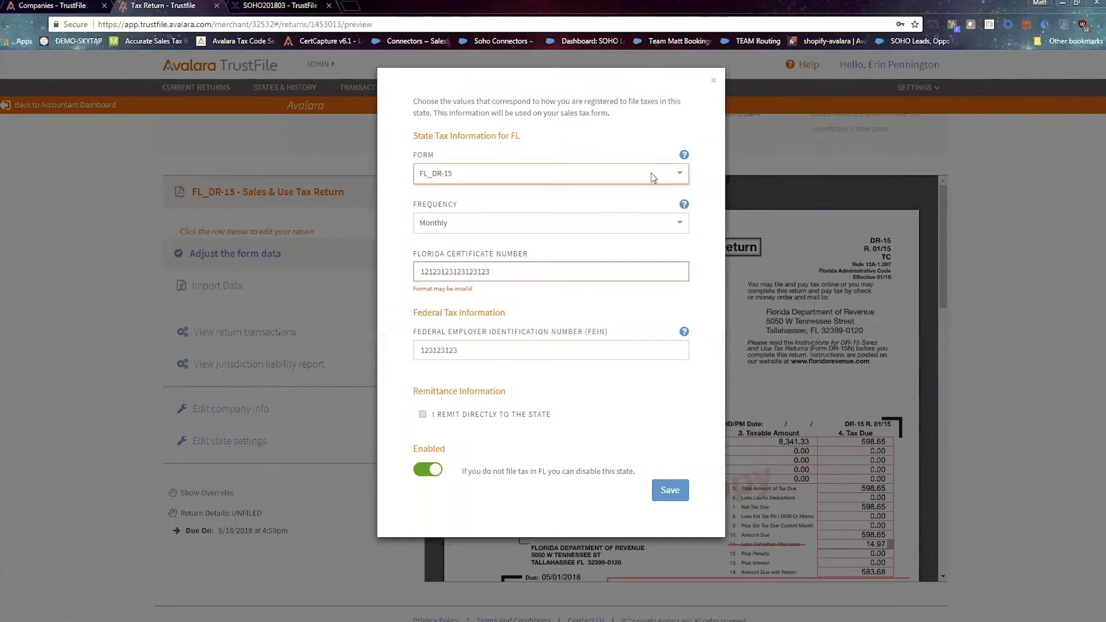
left_click(671, 173)
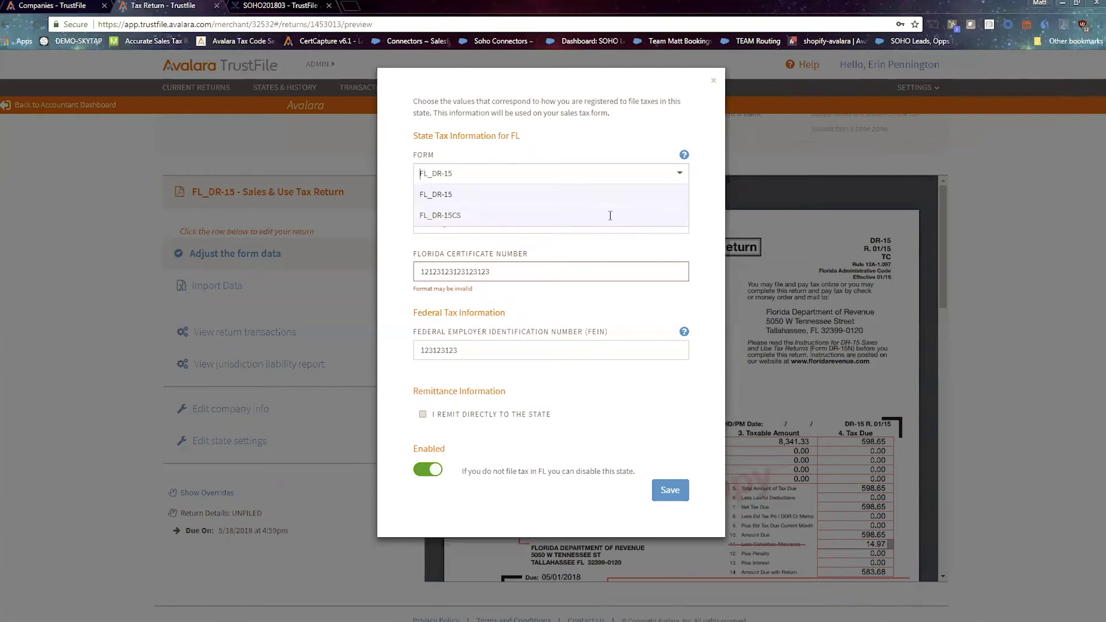
left_click(719, 87)
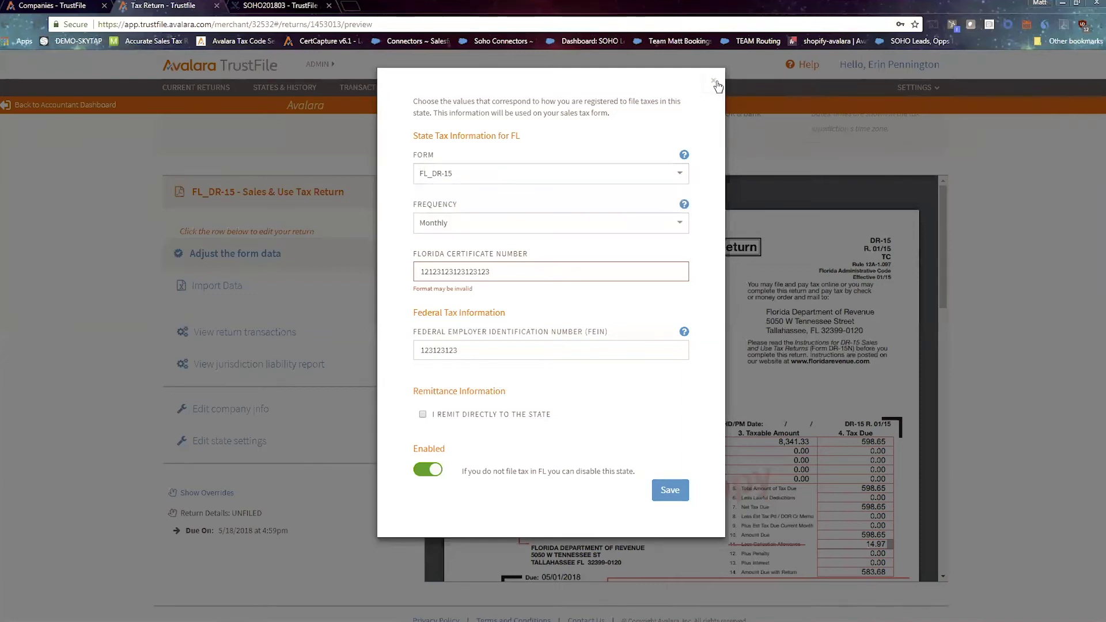
left_click(719, 86)
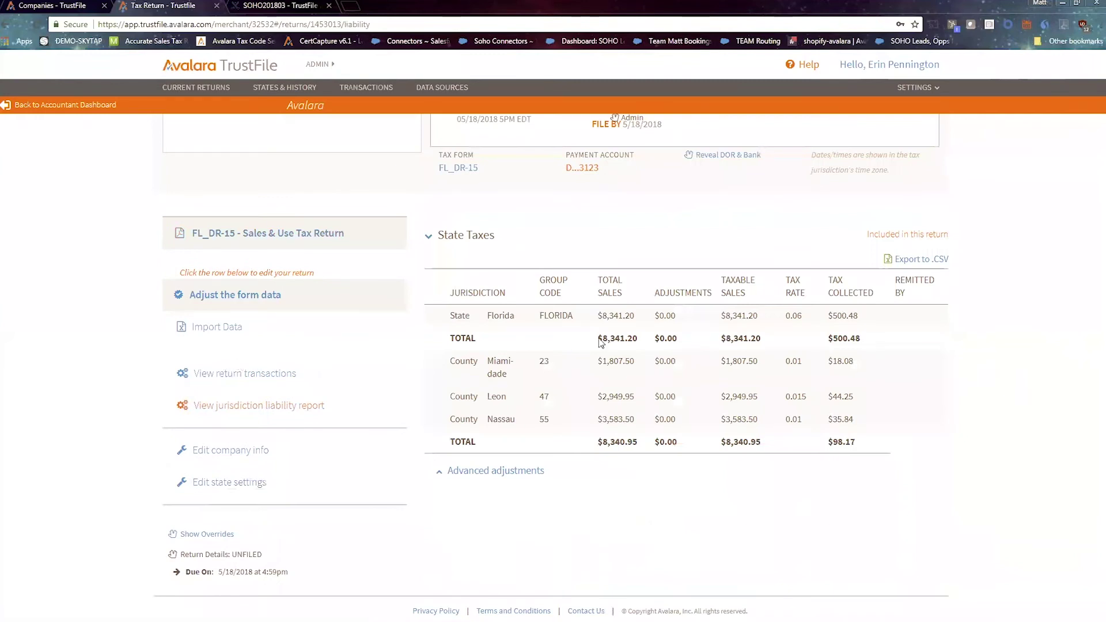
- Examine the state and county tax breakdown in Florida's jurisdiction liability report
scroll(656, 425, "up", 1)
scroll(656, 430, "up", 3)
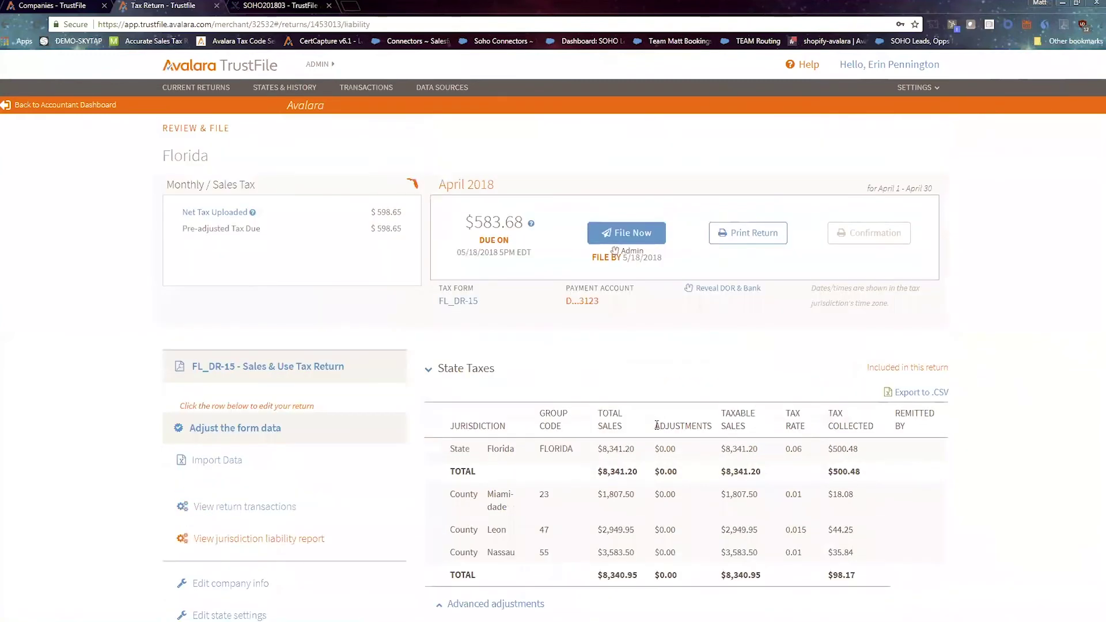
scroll(656, 429, "down", 2)
scroll(656, 429, "down", 2)
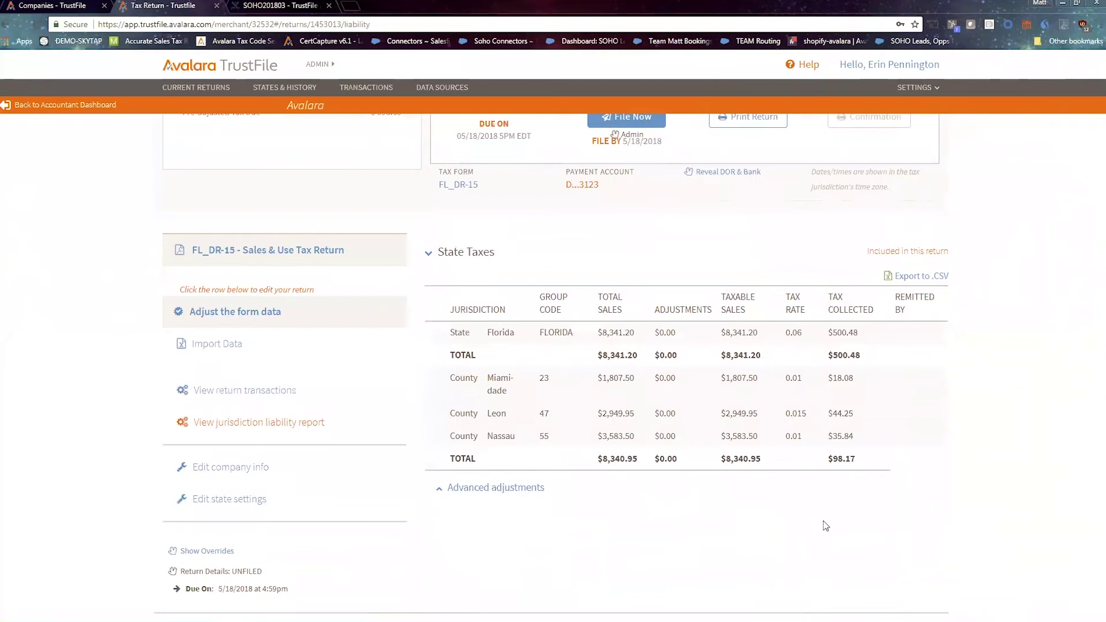
scroll(824, 521, "down", 1)
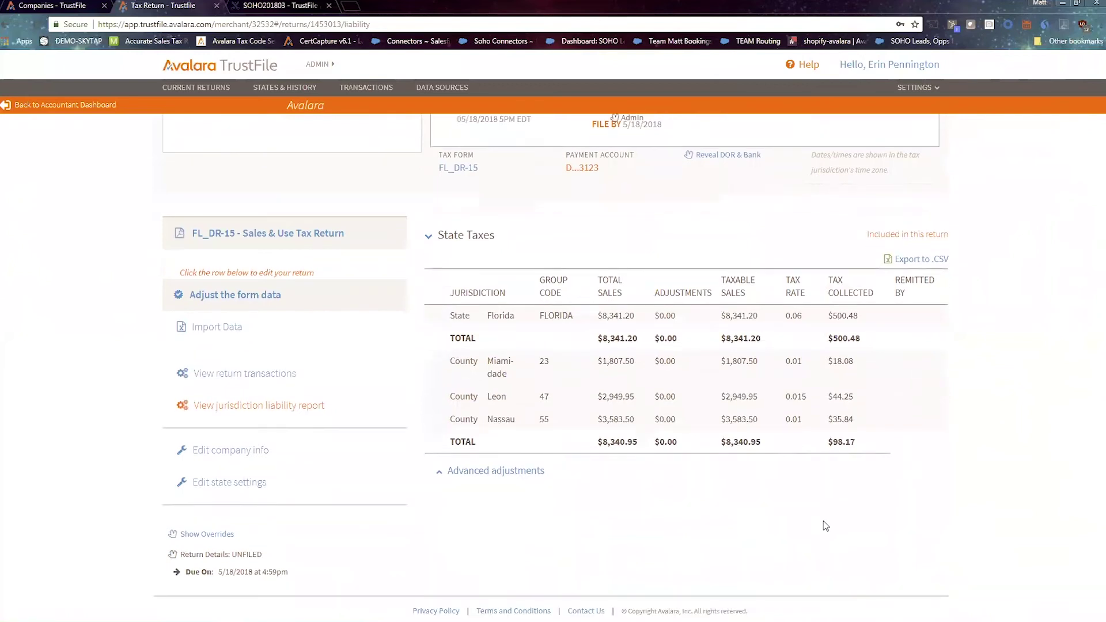
scroll(824, 521, "up", 3)
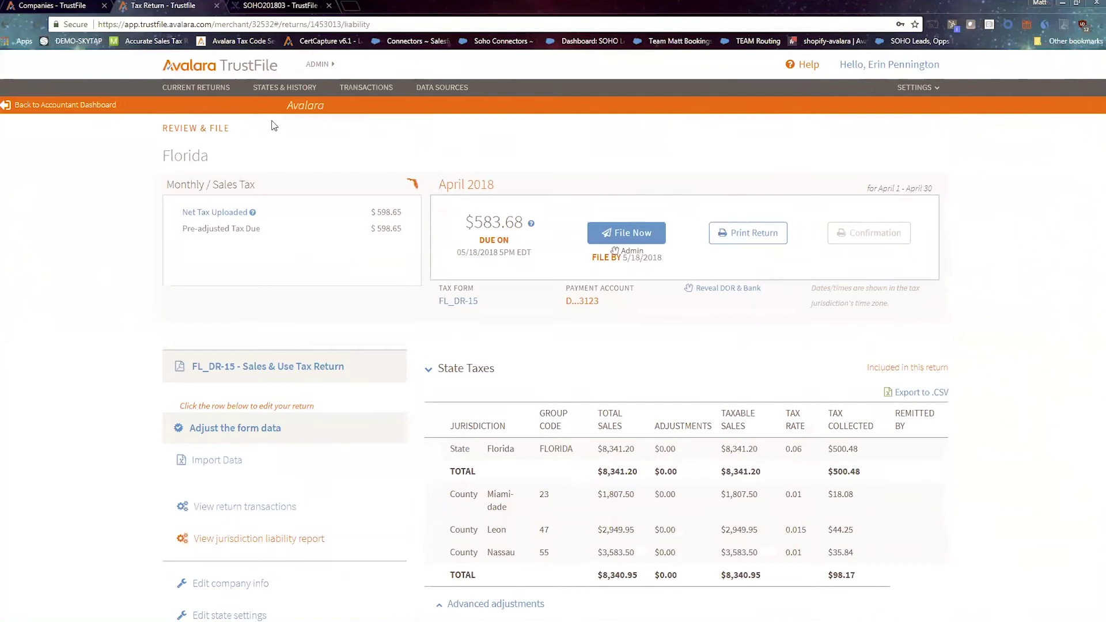
- Return to Avalara's current returns and look through the due returns for each state
left_click(207, 90)
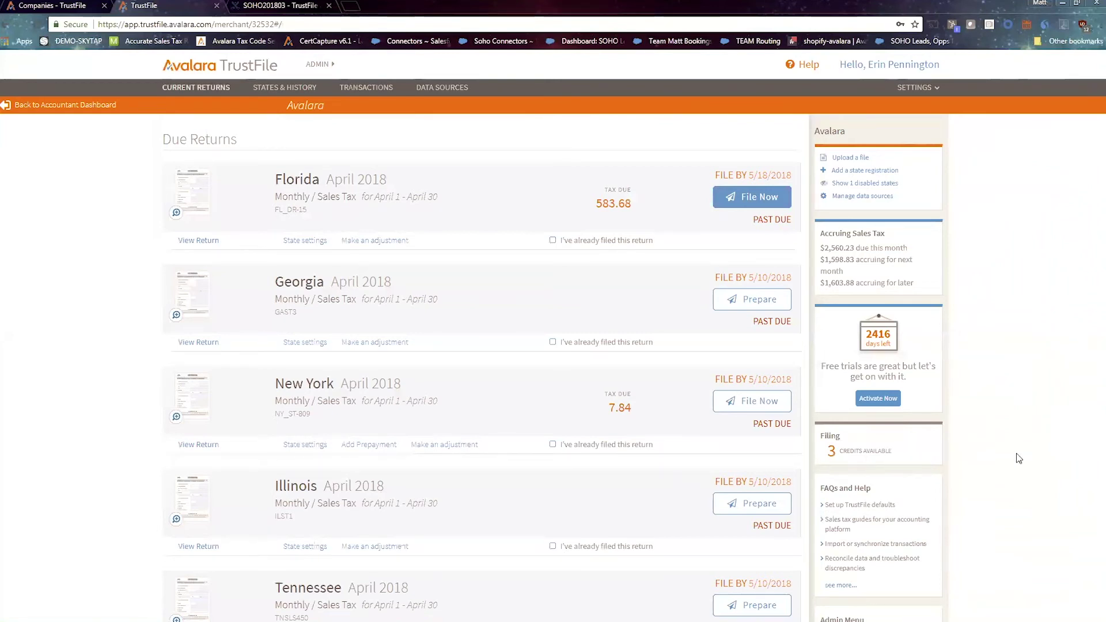
scroll(909, 388, "down", 3)
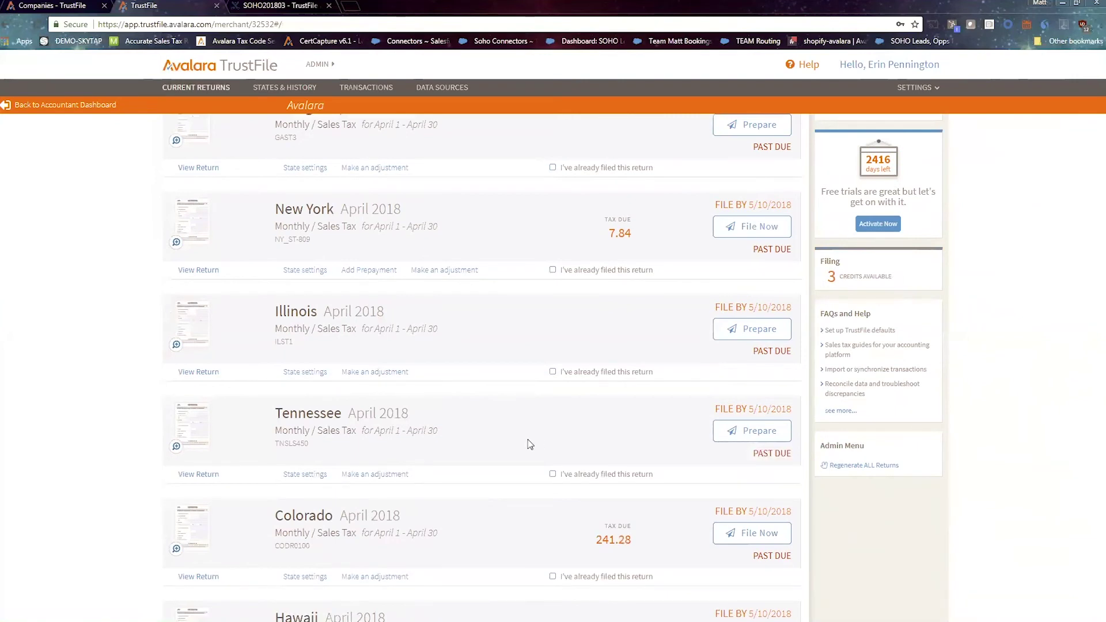
scroll(530, 444, "down", 2)
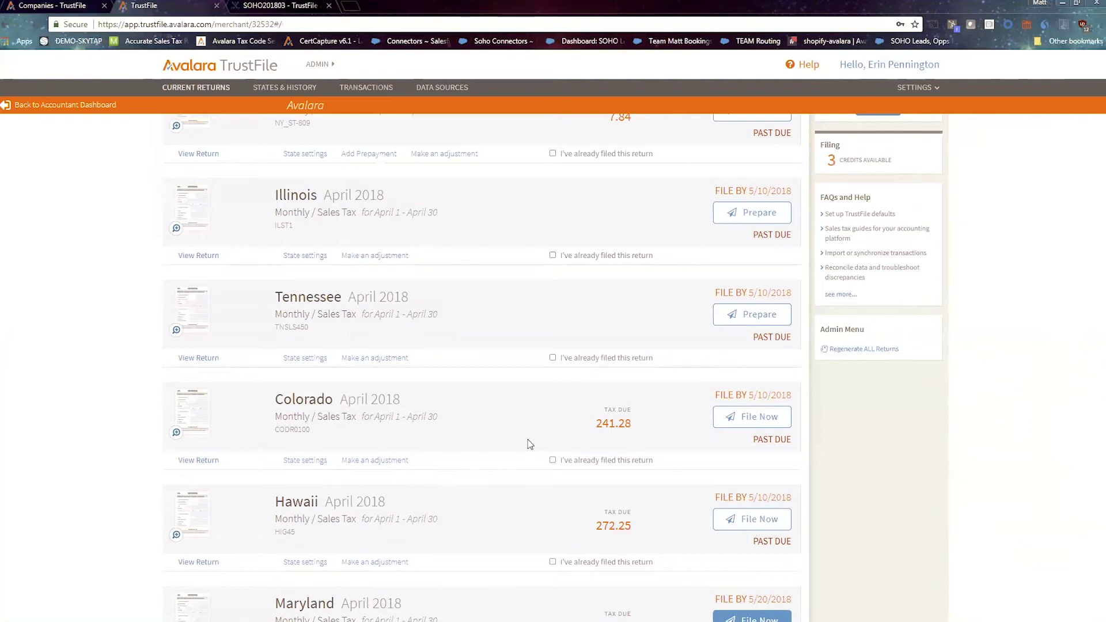
scroll(530, 444, "up", 5)
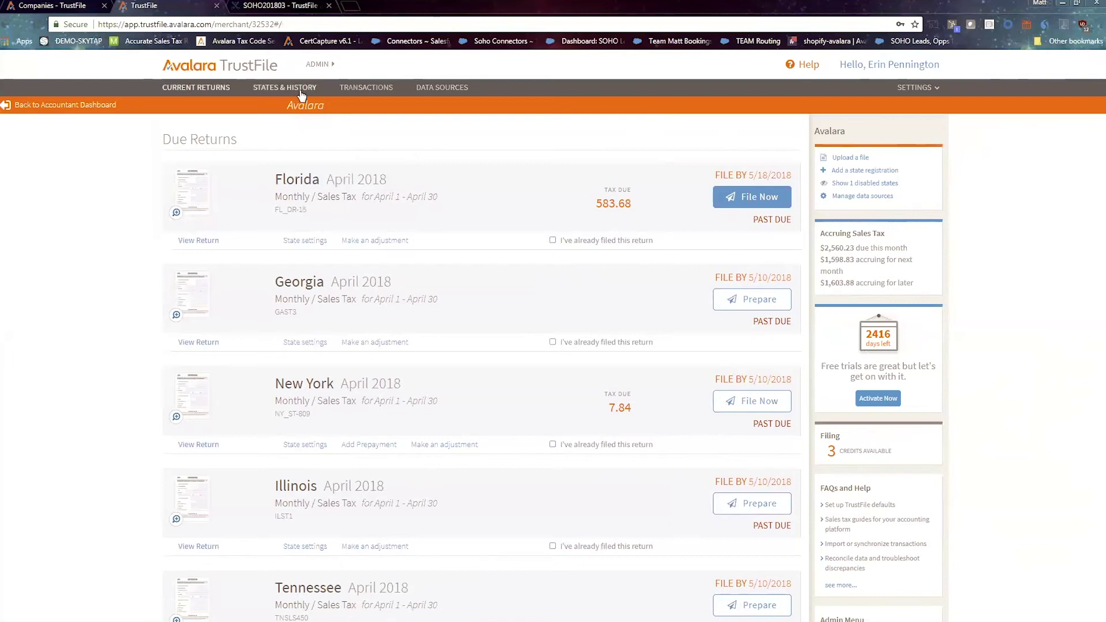
- Open the states and filing history, view California's returns and collapse them again
left_click(301, 93)
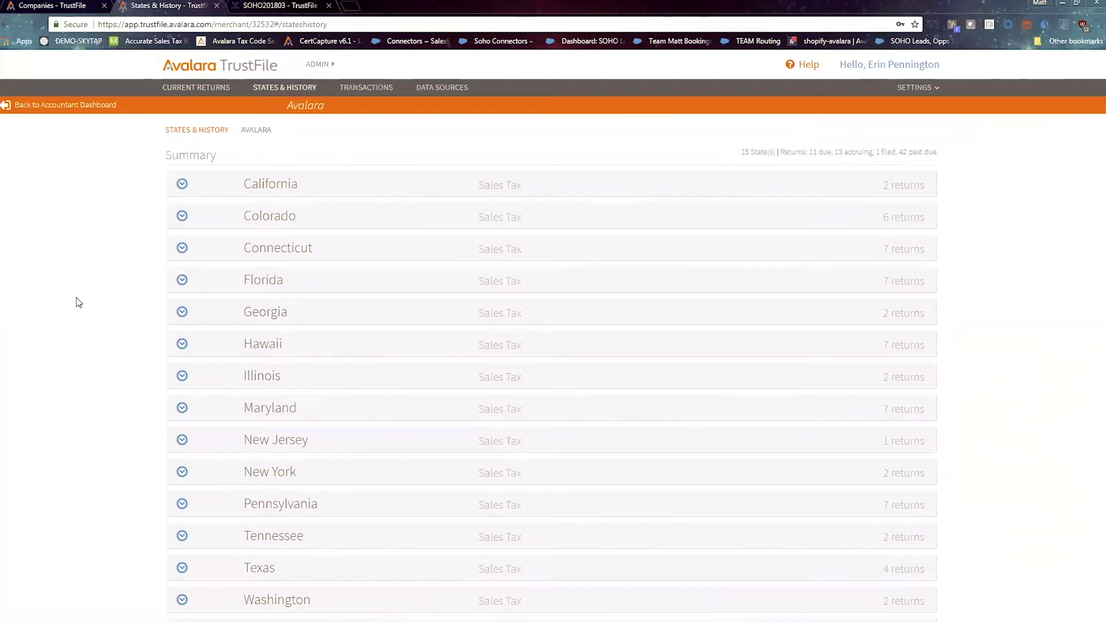
left_click(183, 184)
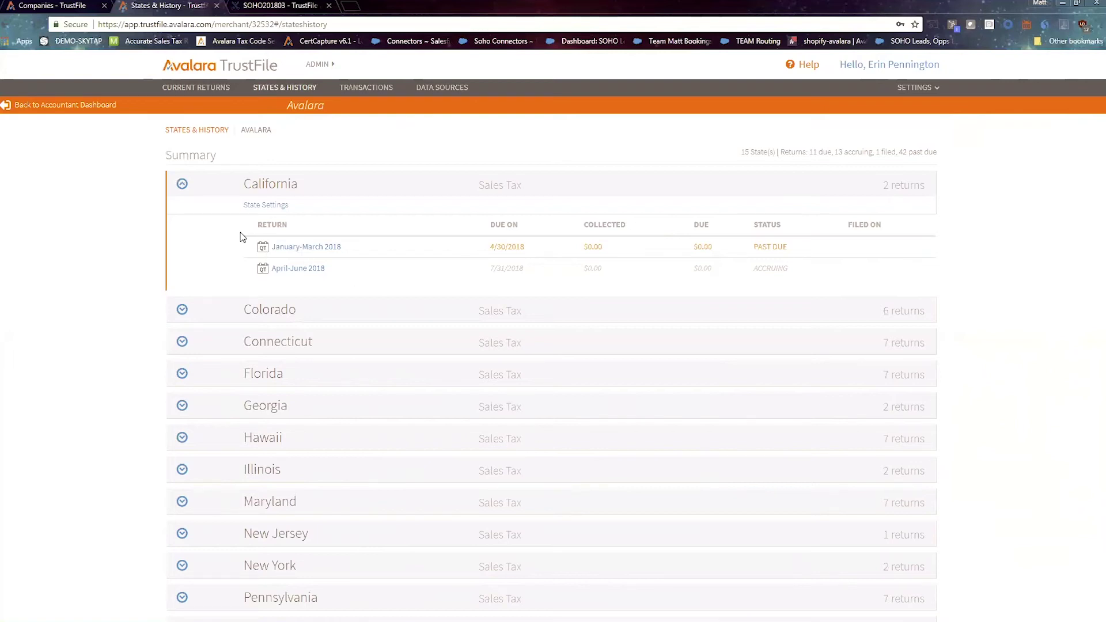
left_click(182, 184)
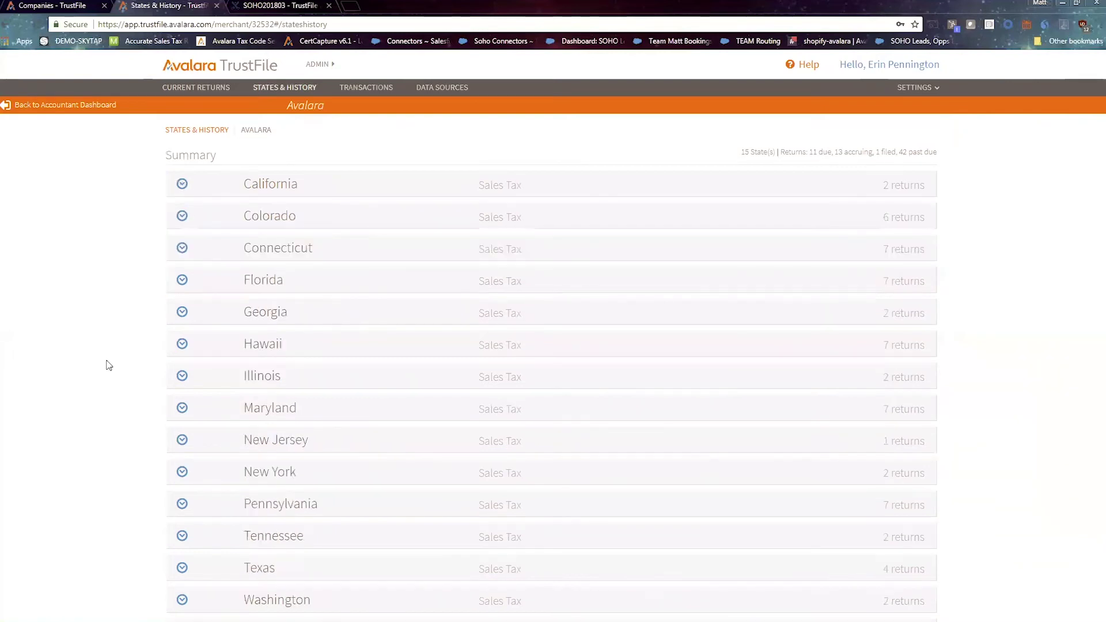
- View Florida's monthly return history, then go back to the current returns
scroll(108, 365, "down", 3)
scroll(108, 364, "up", 1)
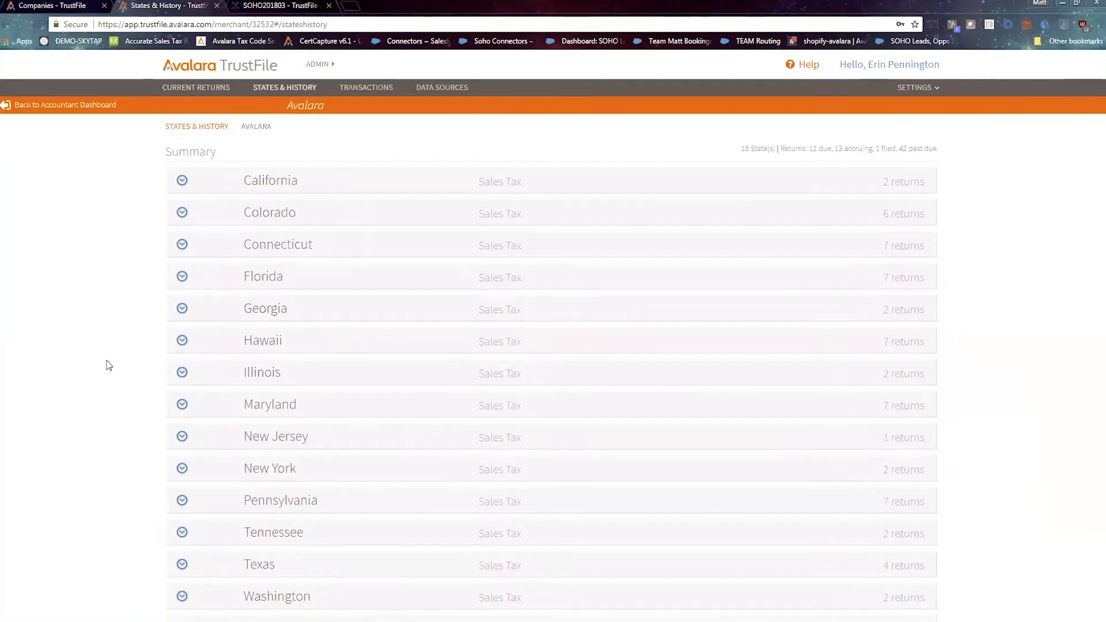
left_click(183, 282)
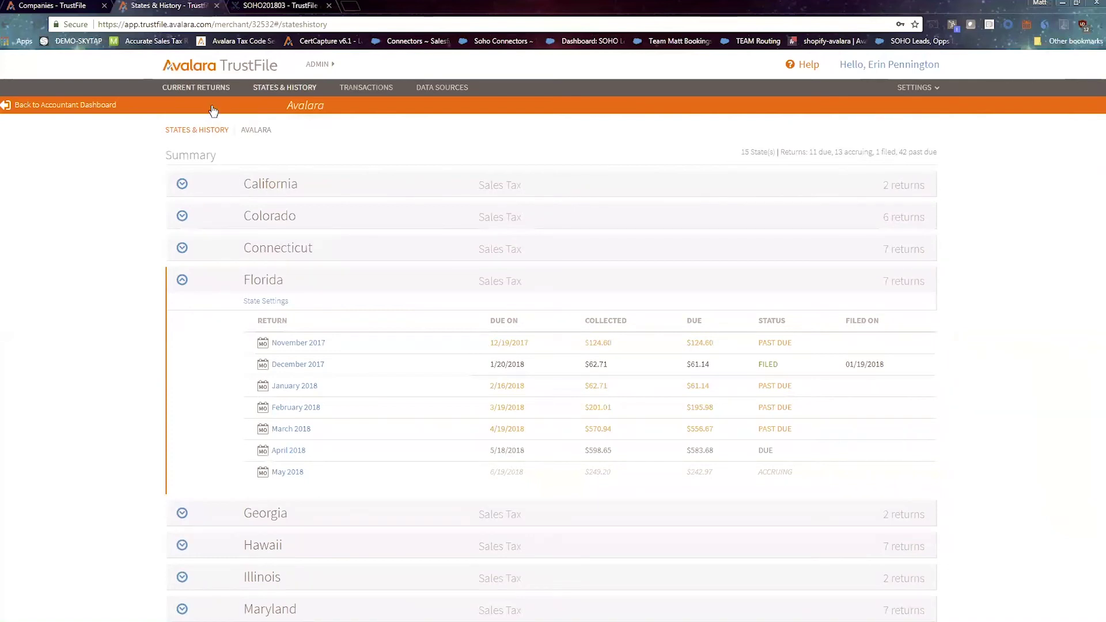
left_click(198, 88)
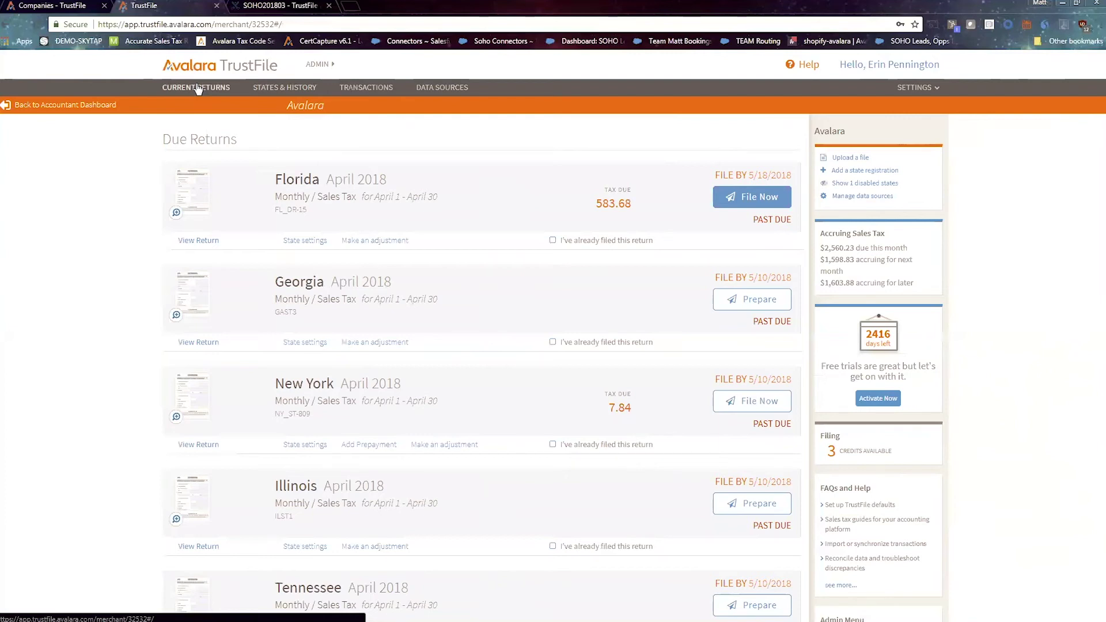
- Open Avalara's transactions, look through the list and filter it to transactions with errors
left_click(367, 89)
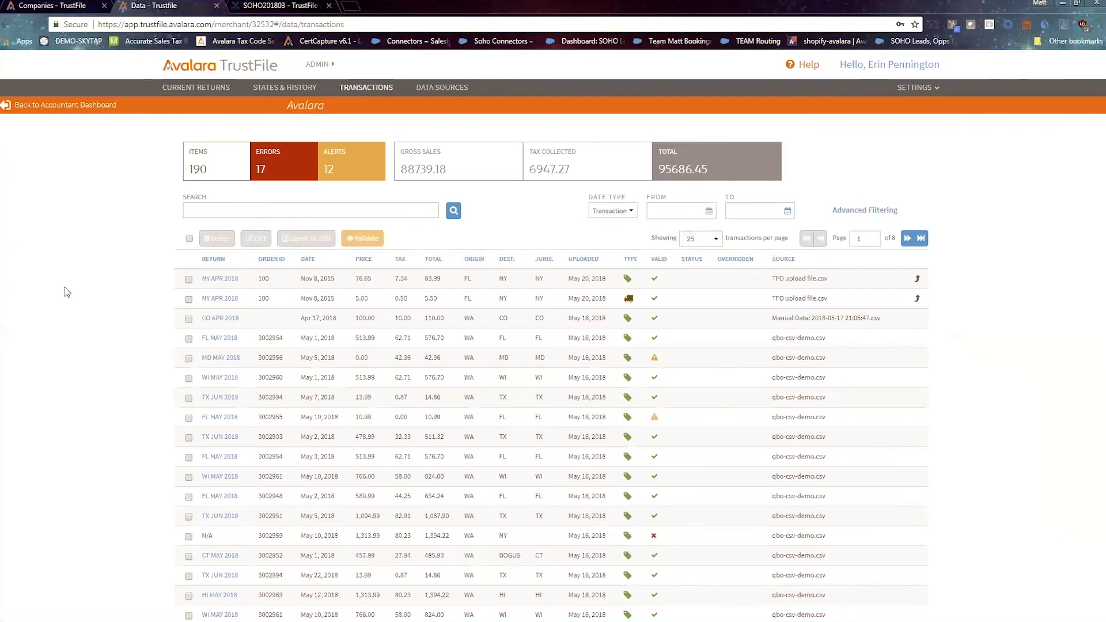
scroll(67, 292, "down", 1)
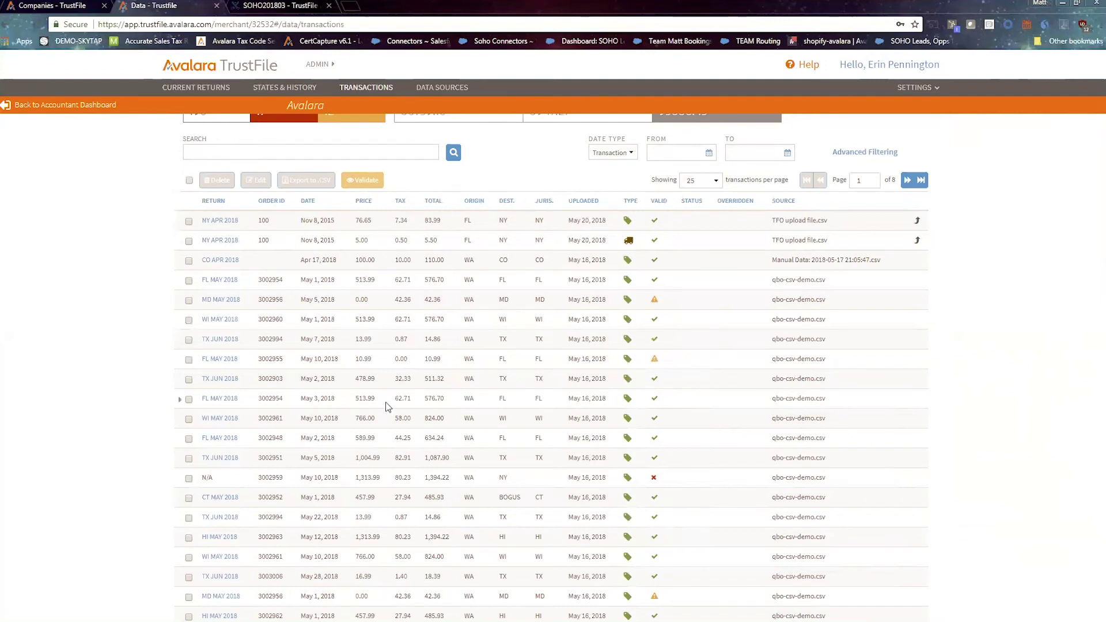
scroll(387, 407, "up", 1)
left_click(301, 167)
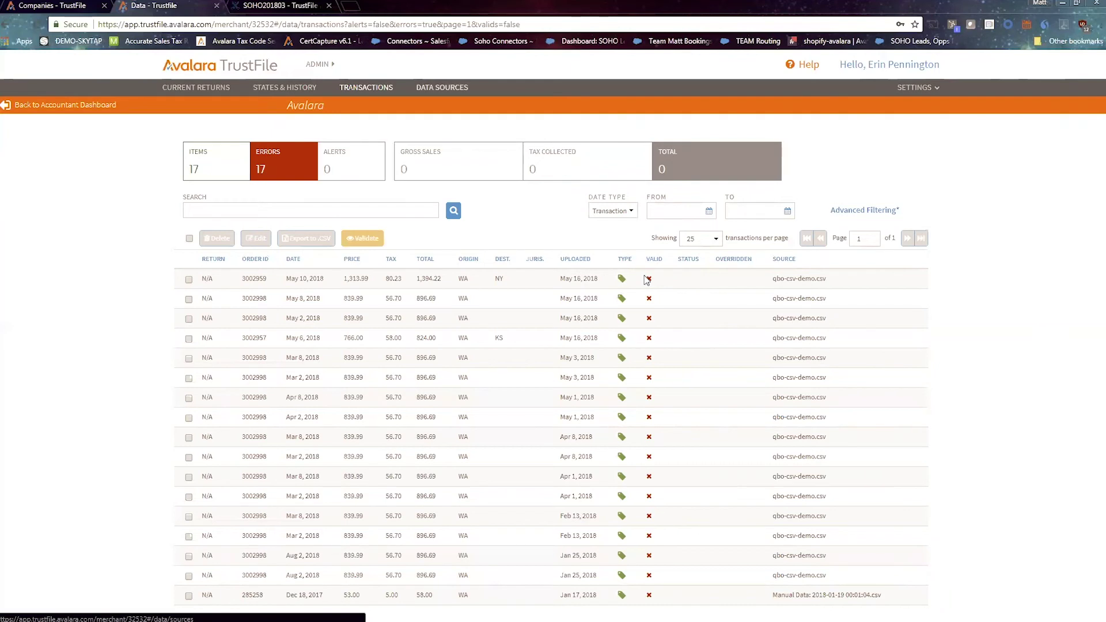
- Open the data sources, view the CSV file upload options and close them without uploading
left_click(646, 279)
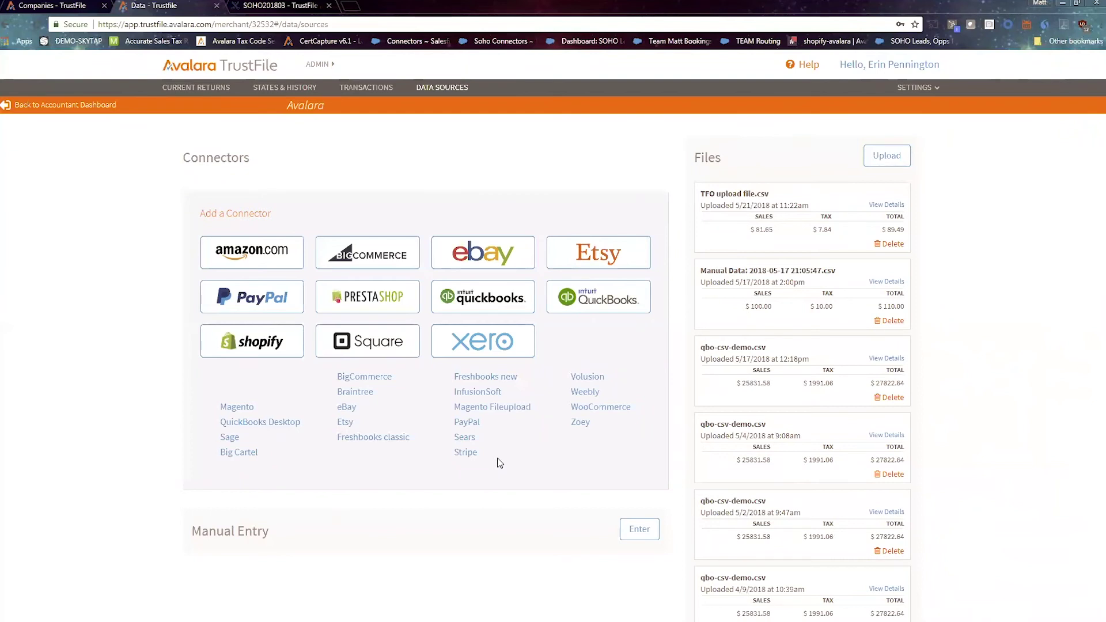
left_click(873, 158)
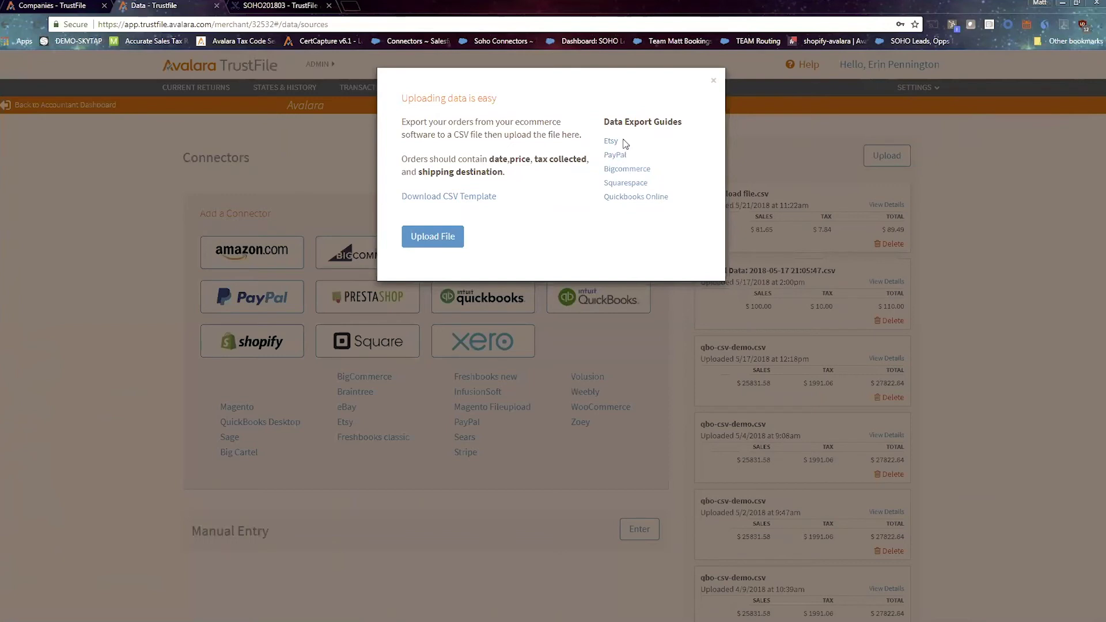
key("Tab")
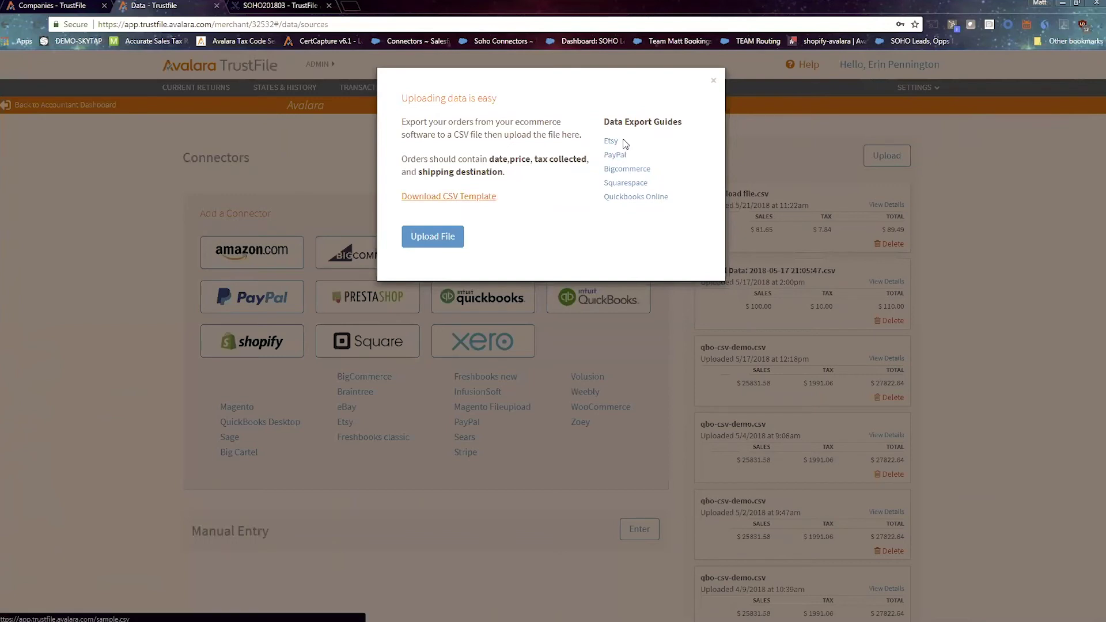
left_click(714, 80)
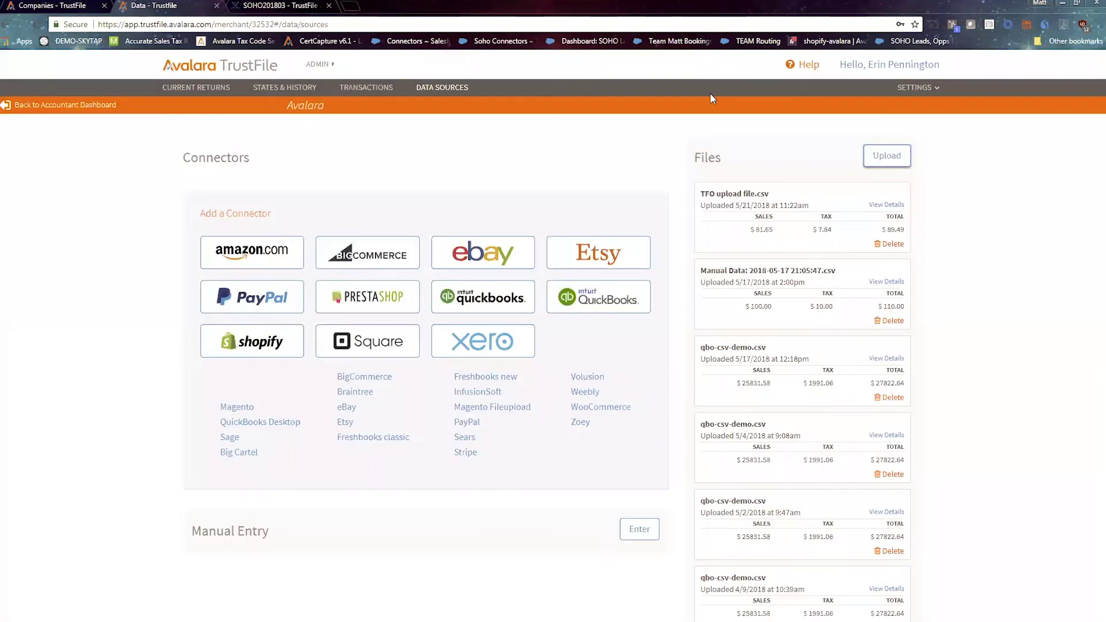
- View the manual transaction entry form and its Sale and Refund types, then close it without adding a transaction
left_click(638, 530)
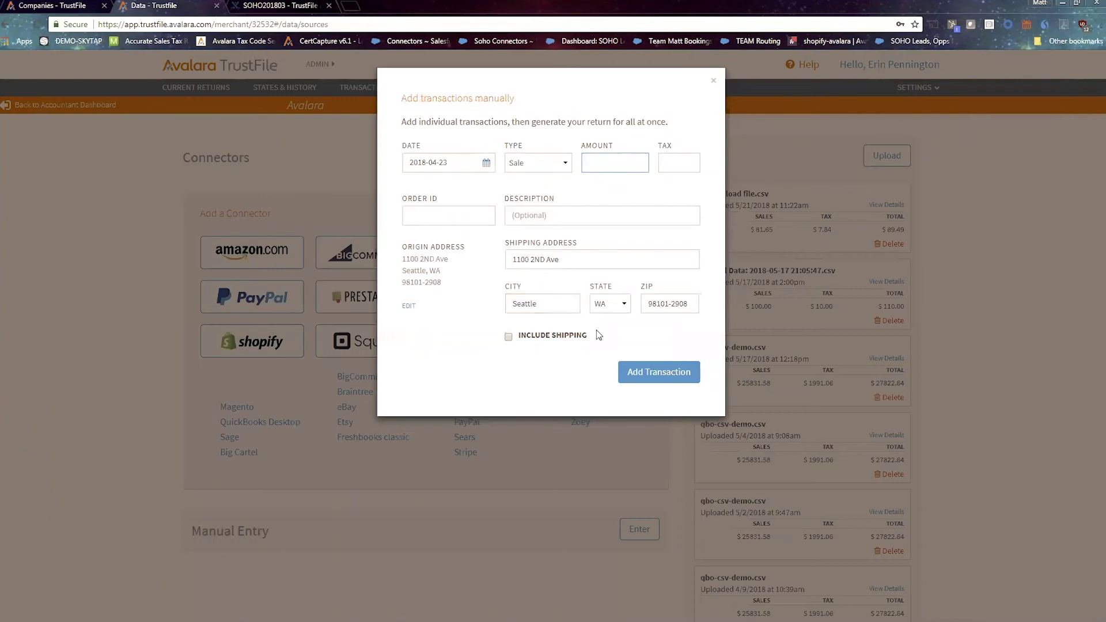
key("shift+Tab")
key("alt+Down")
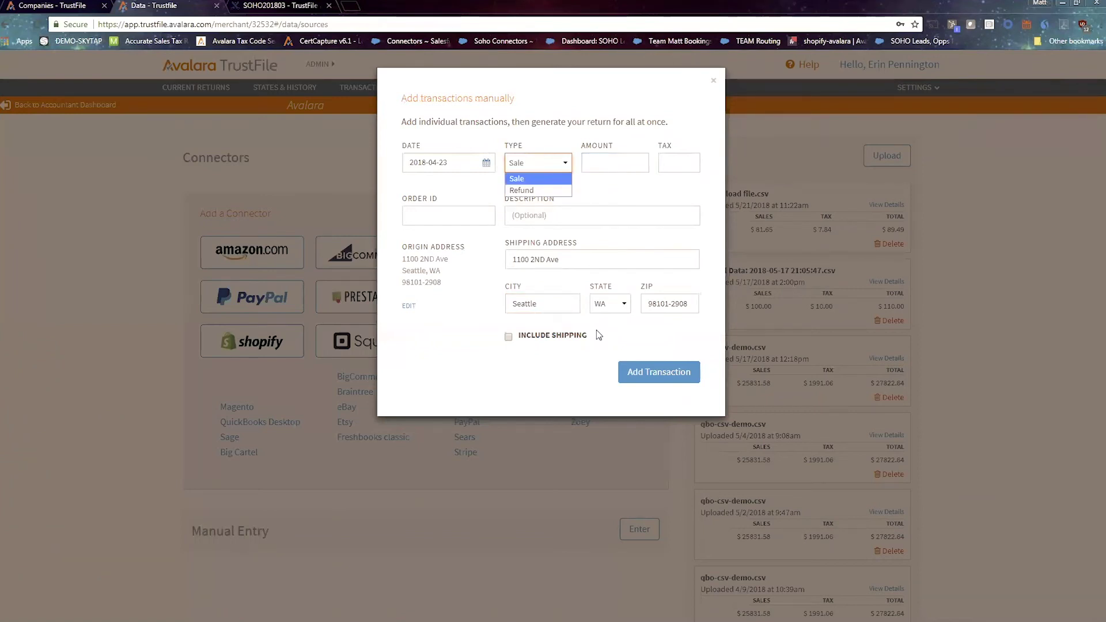
key("Down")
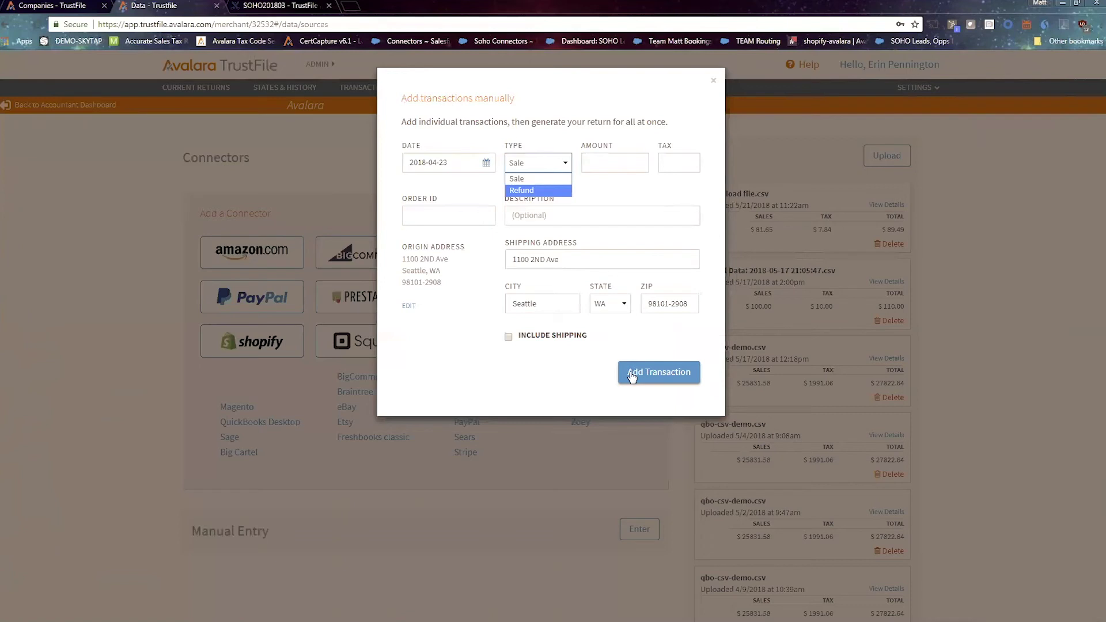
left_click(713, 85)
left_click(714, 85)
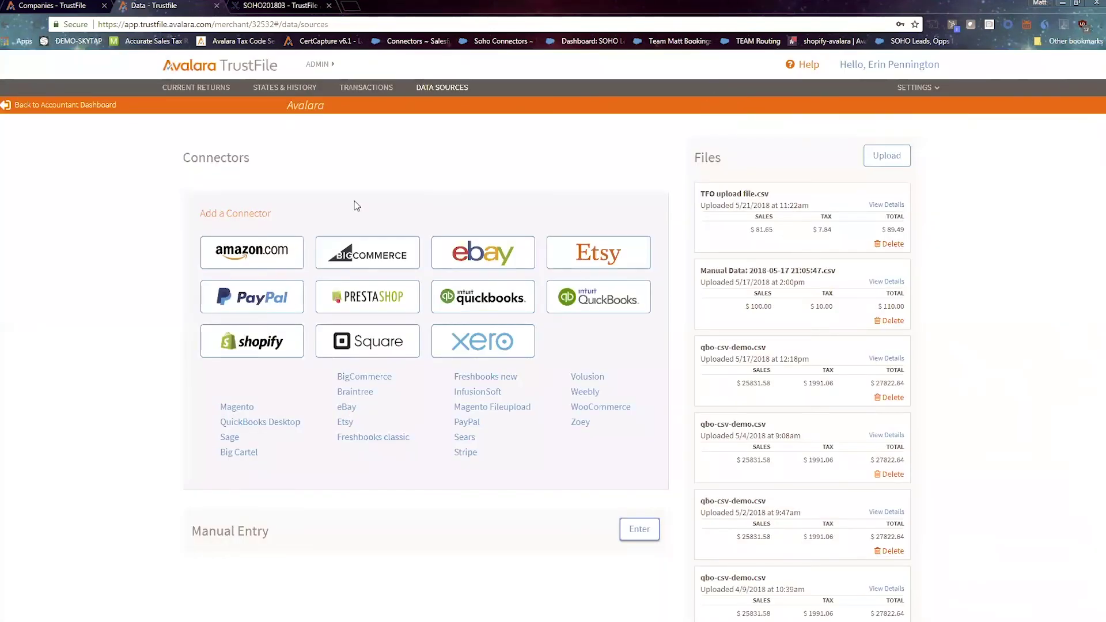
- Open the Payment & Remittance settings, view the form for adding a bank account and close it unfilled
left_click(927, 97)
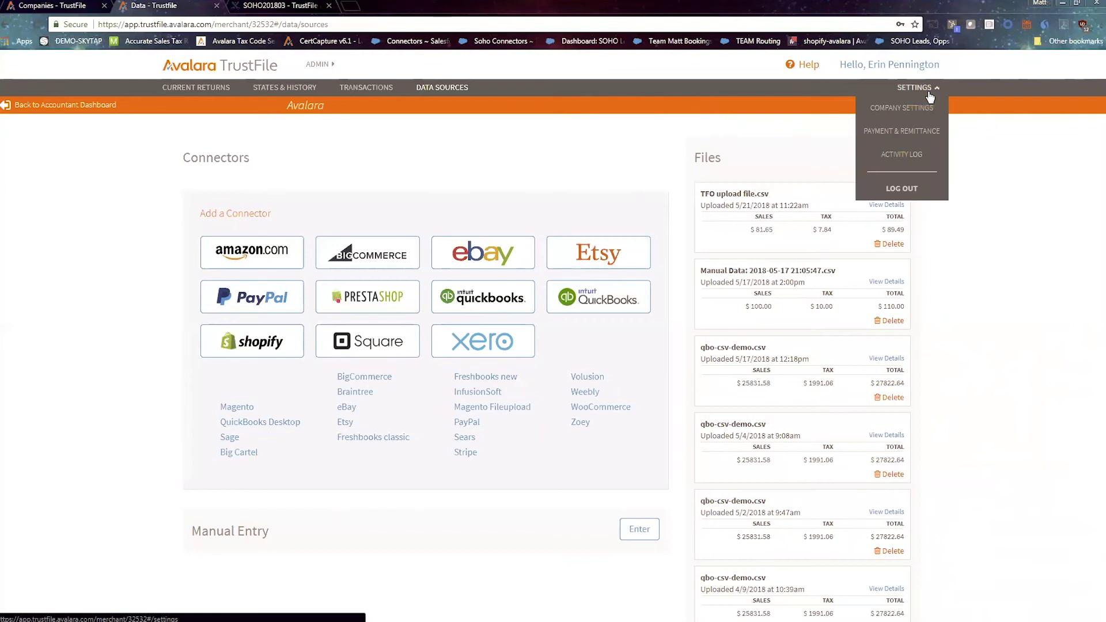
left_click(916, 133)
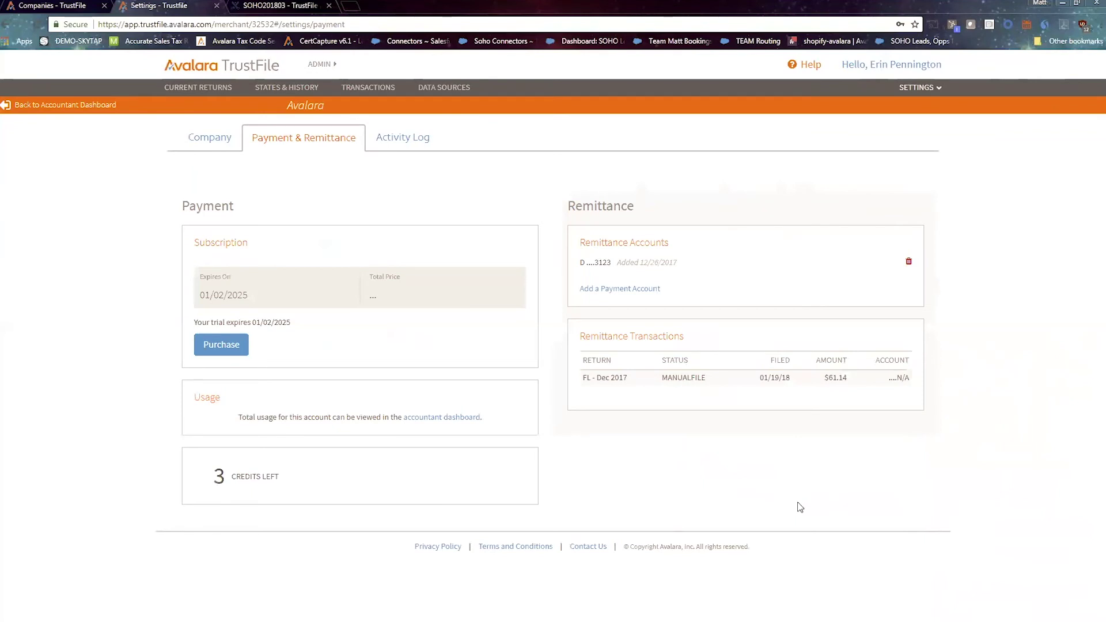
left_click(647, 289)
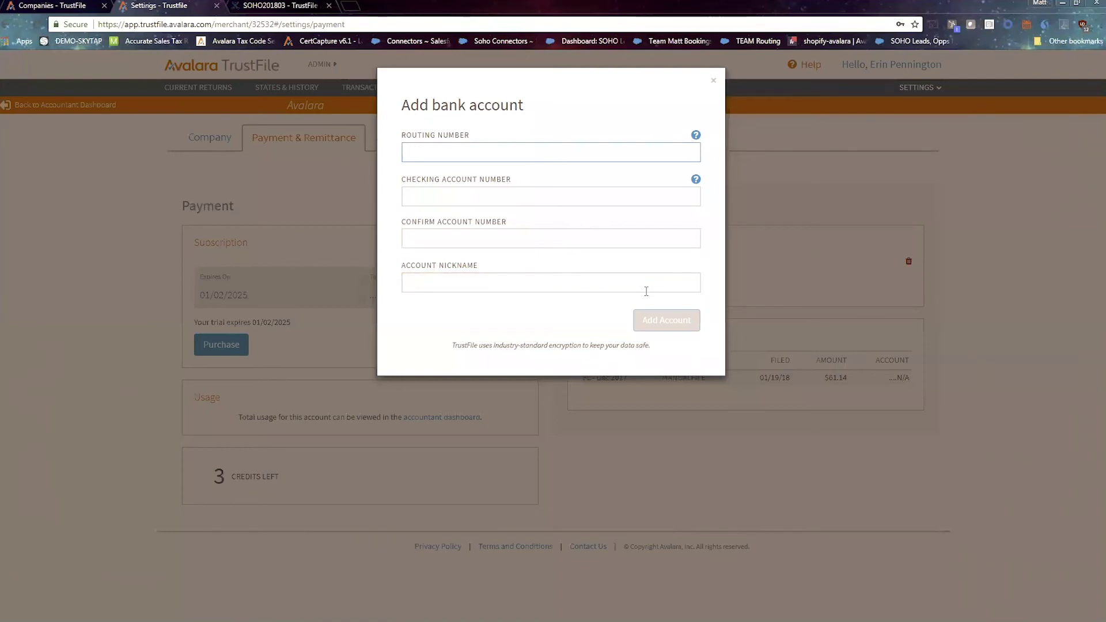
left_click(713, 81)
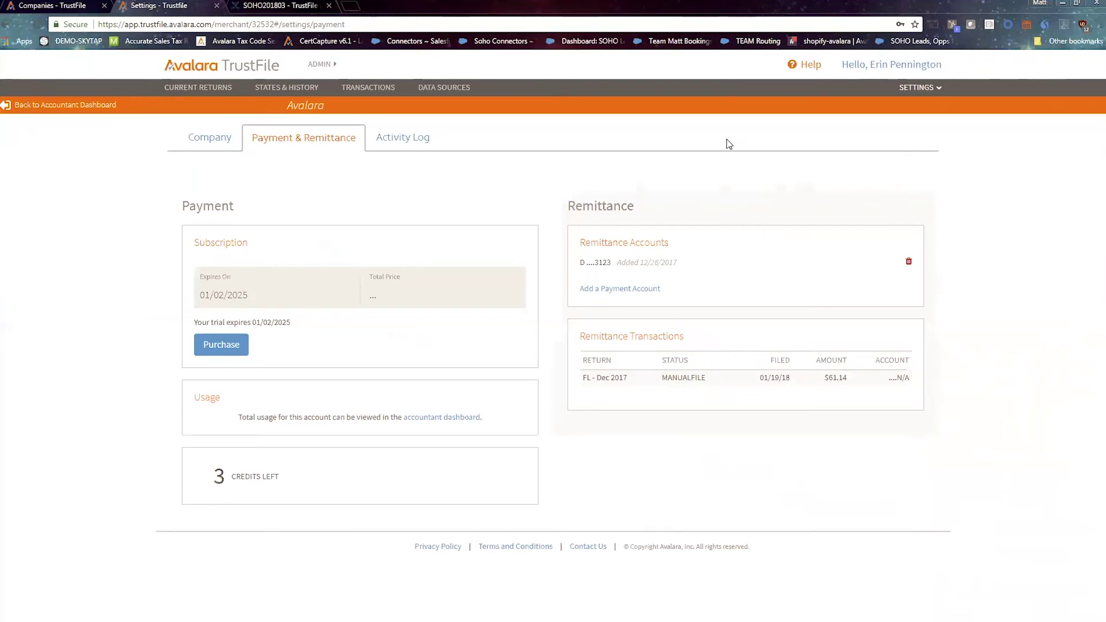
- Open the company's Activity Log and review the logged user actions
key("Tab")
key("Return")
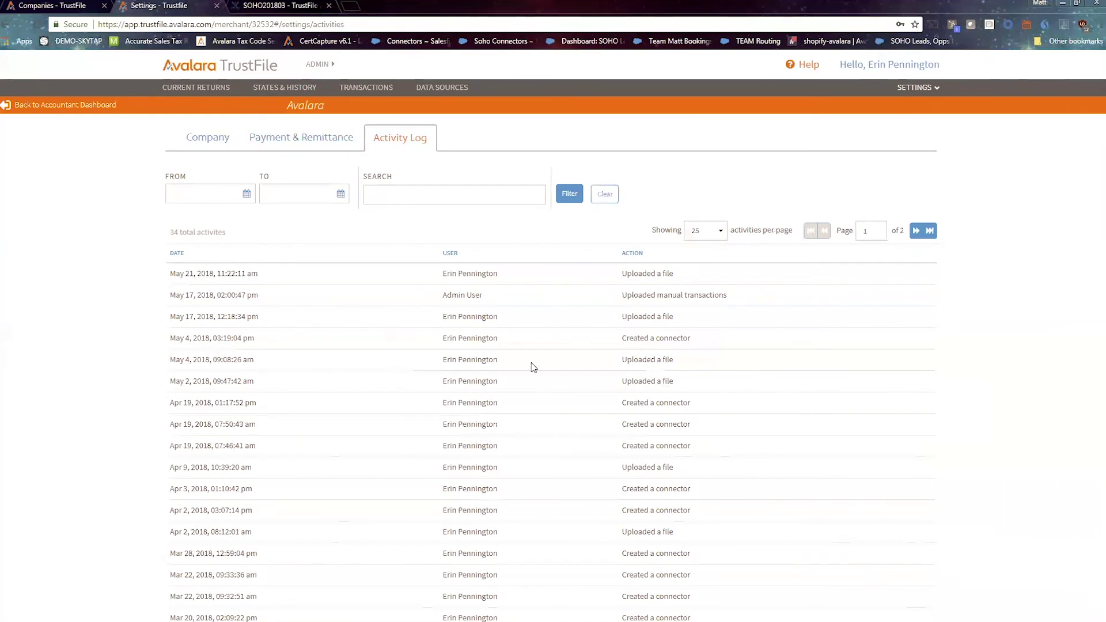
left_click_drag(503, 425, 465, 424)
- Return to Avalara's current returns and look over the due returns, filing credits and help links
left_click(222, 94)
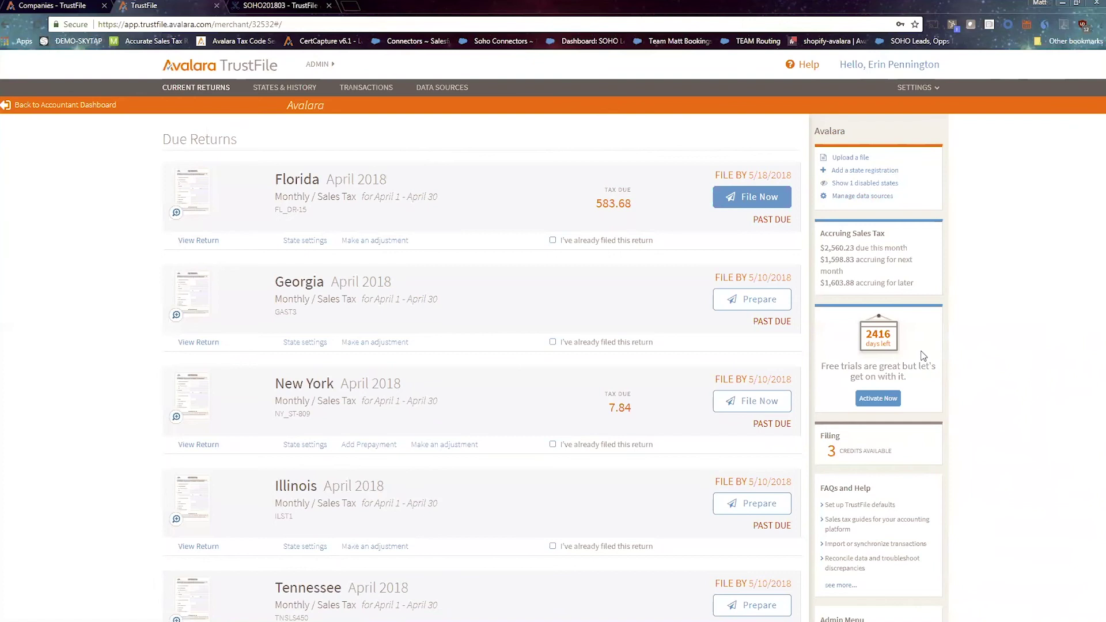
scroll(924, 356, "down", 1)
scroll(924, 356, "down", 2)
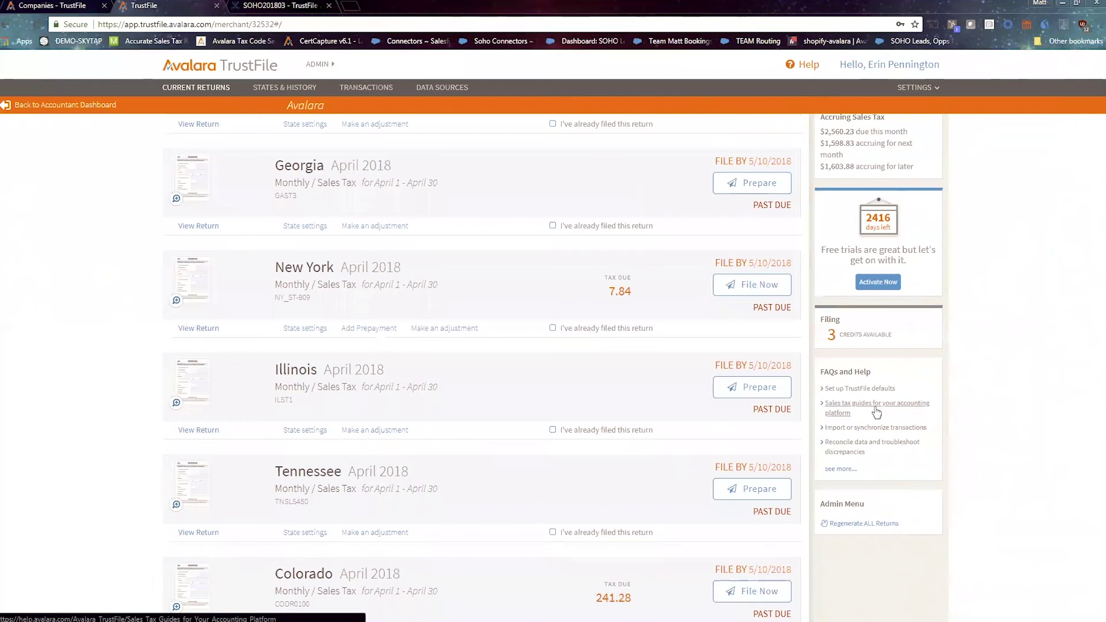
scroll(877, 413, "up", 2)
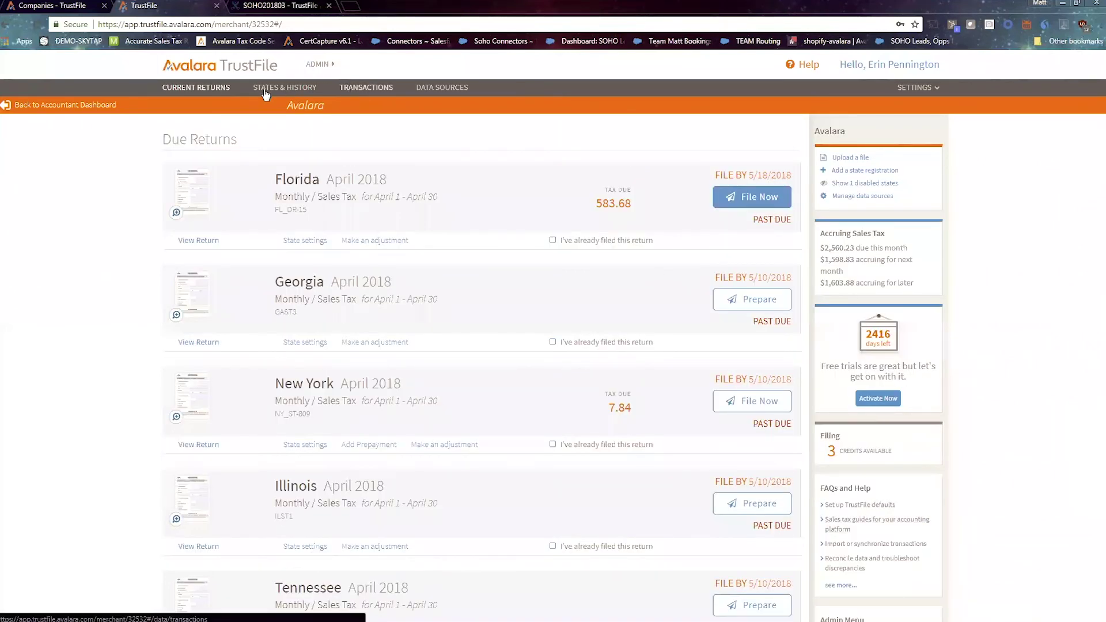
- Return to the accountant dashboard and minimize the browser to reveal the presentation
left_click(60, 109)
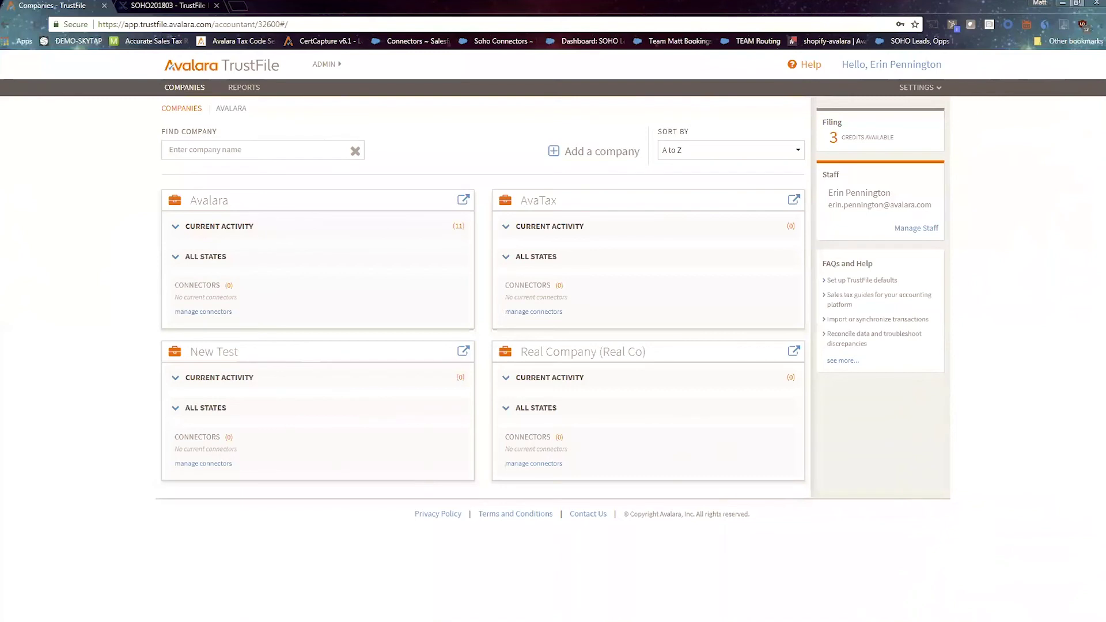
left_click(1076, 4)
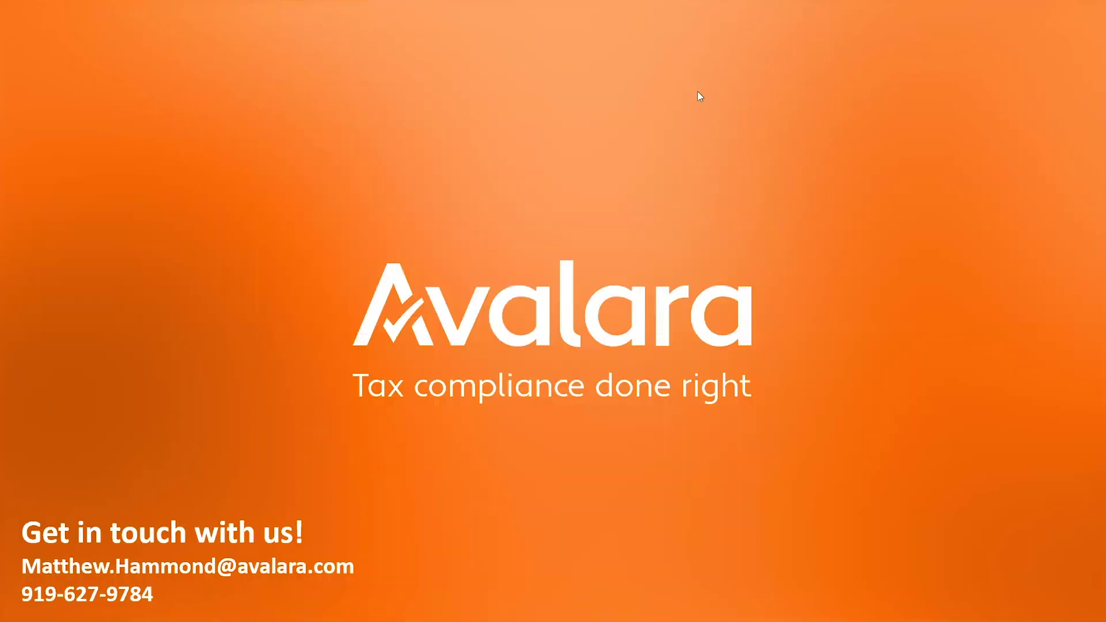
key("Left")
key("Left")
key("Left")
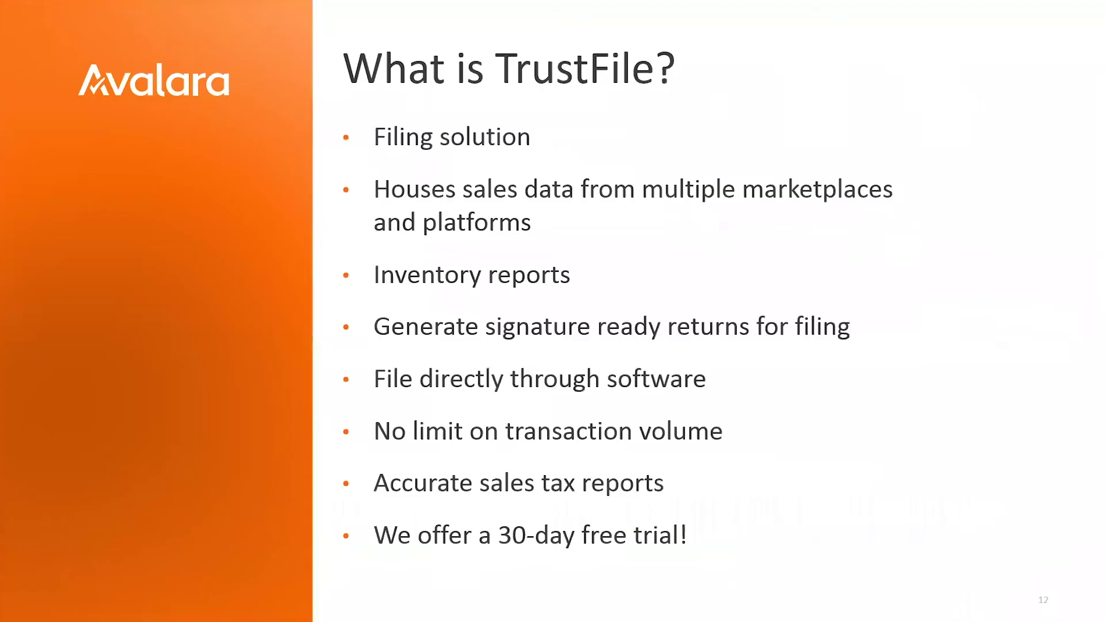
key("Right")
key("Left")
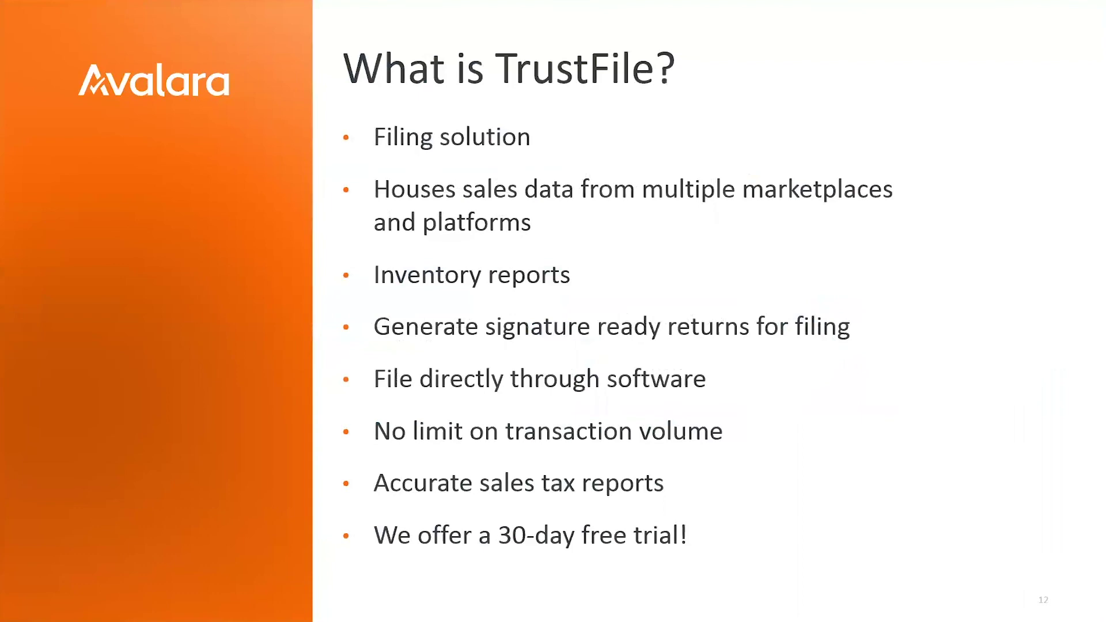